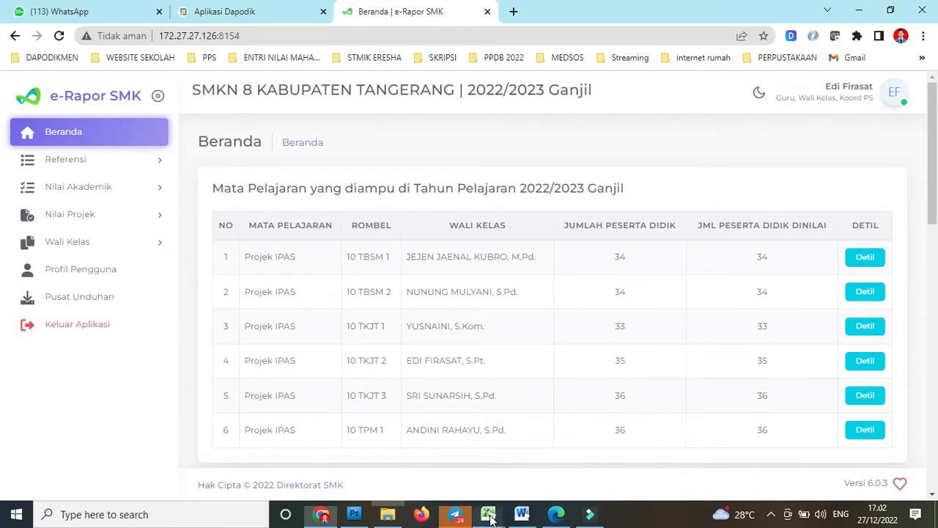
Switch to the PERENCANAAN F5 workbook in Excel and examine the theme, project name and the SASARAN table's dimensions, elements and sub-elements.
mouse_move(488, 517)
left_click(599, 461)
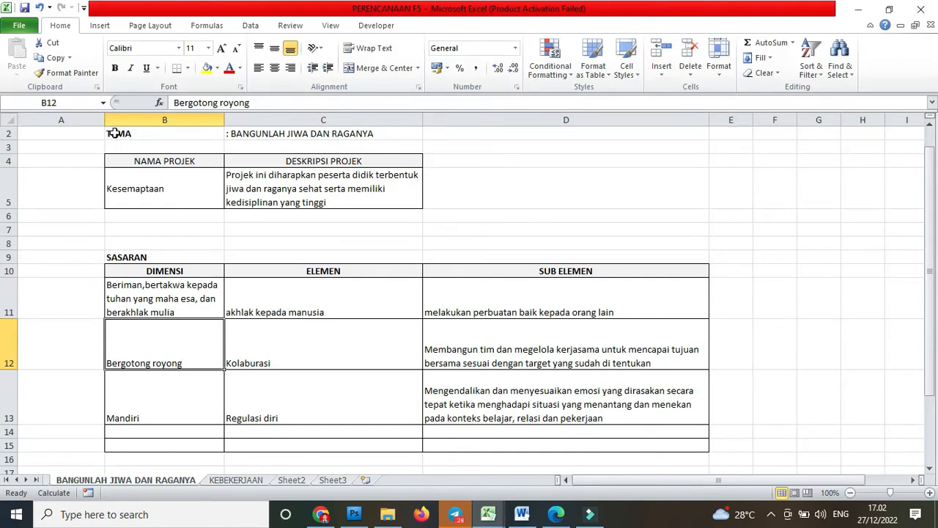
left_click(111, 134)
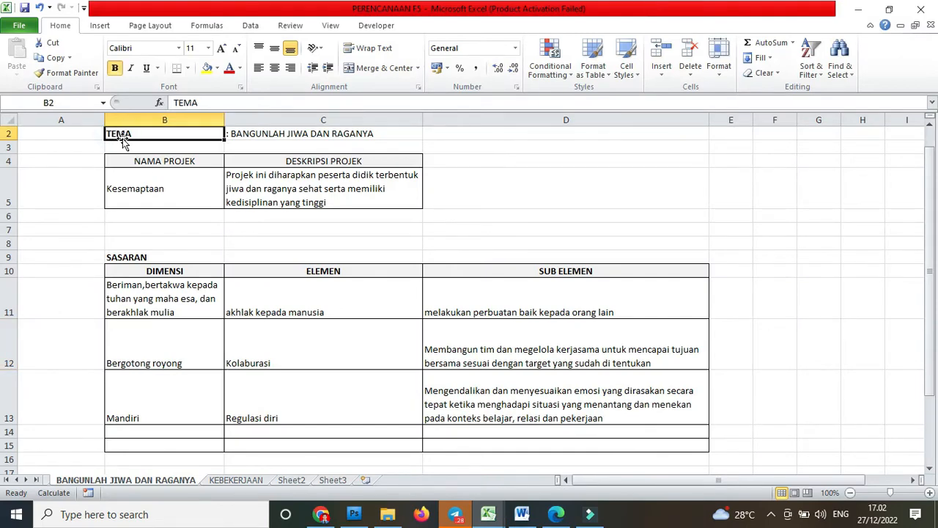
left_click(148, 160)
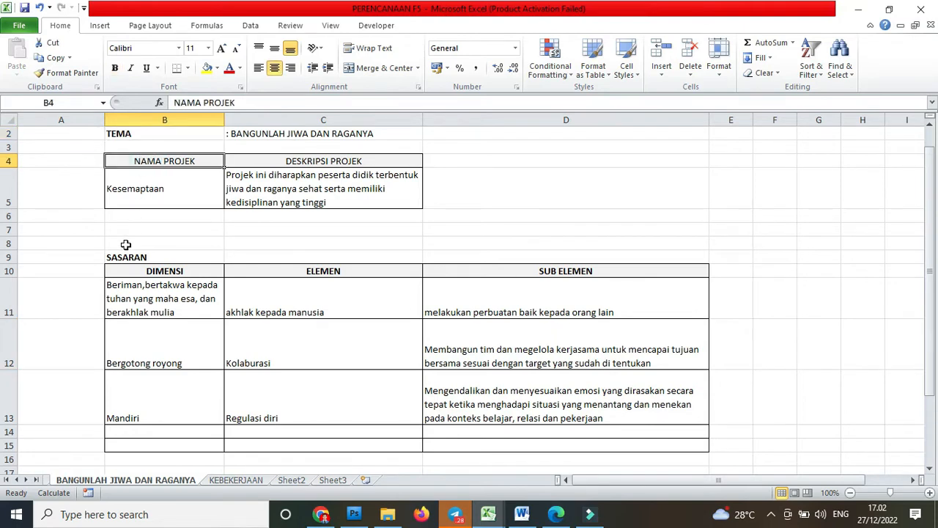
left_click(126, 270)
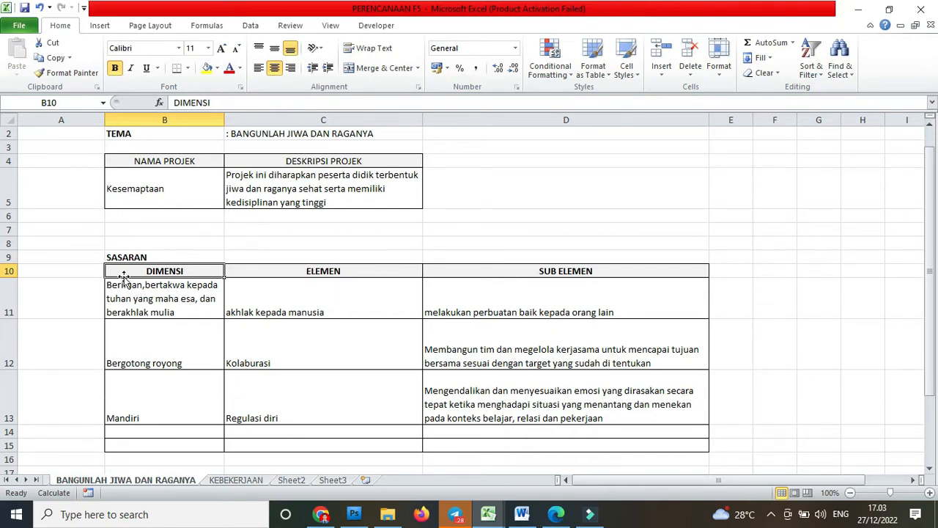
left_click_drag(142, 271, 495, 336)
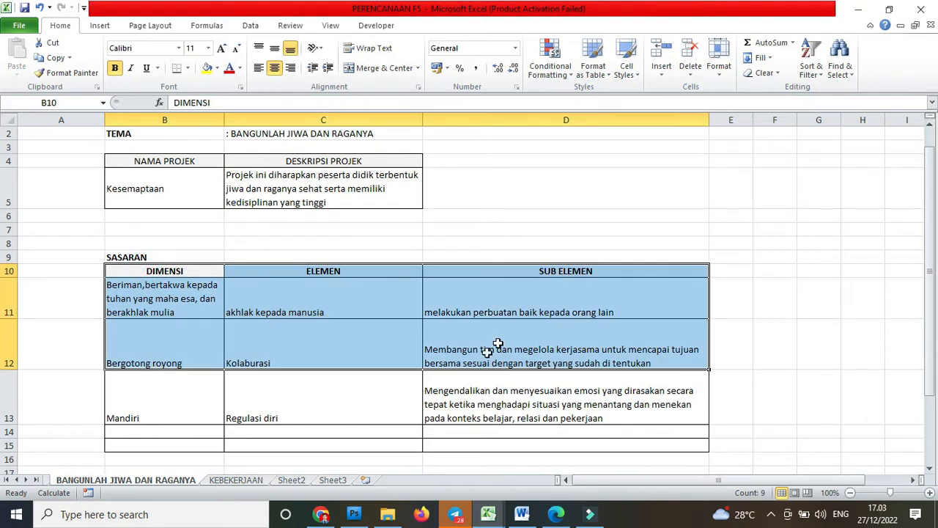
left_click(168, 272)
left_click_drag(169, 272, 508, 404)
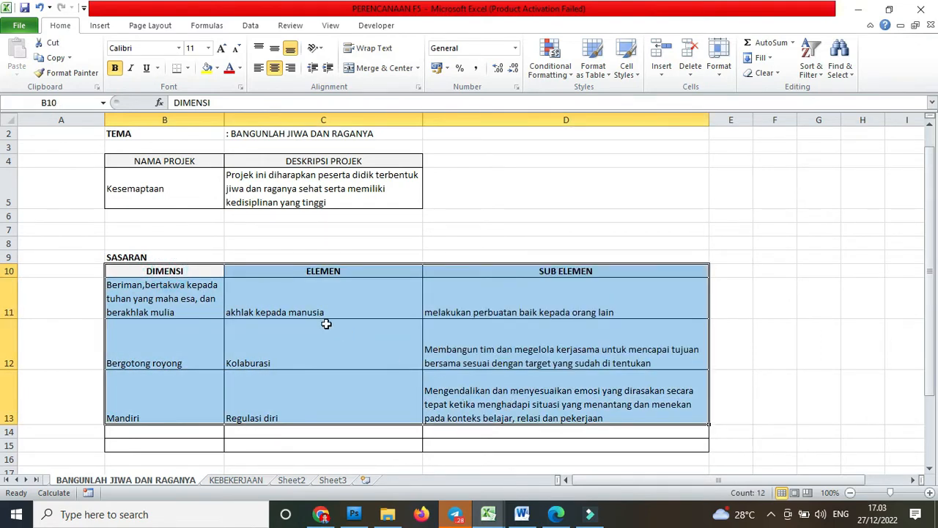
left_click(124, 294)
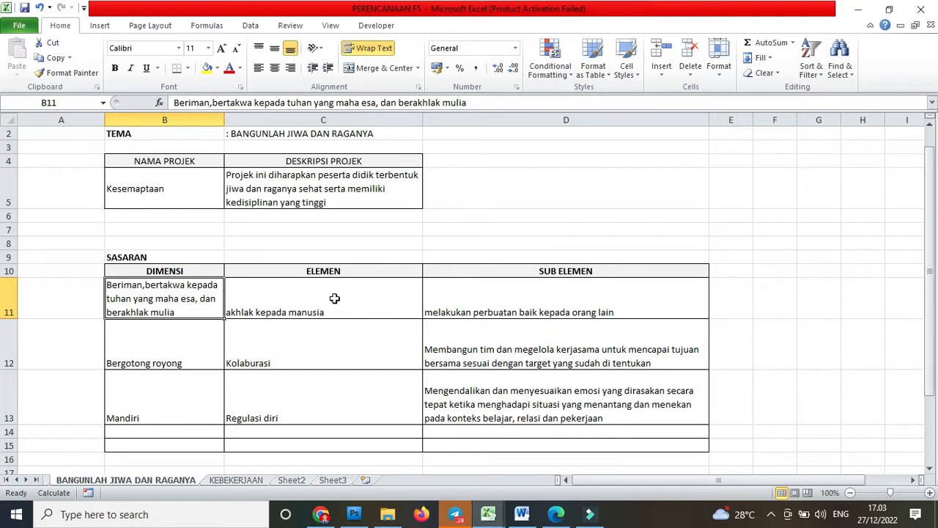
Switch to e-Rapor SMK in Chrome and start a new P5 plan entry on the project planning page.
left_click(320, 517)
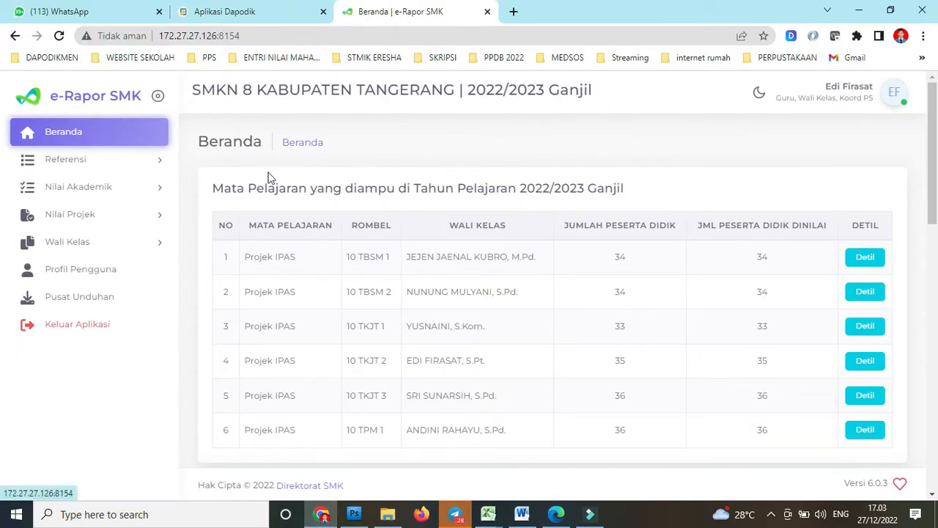
left_click(91, 219)
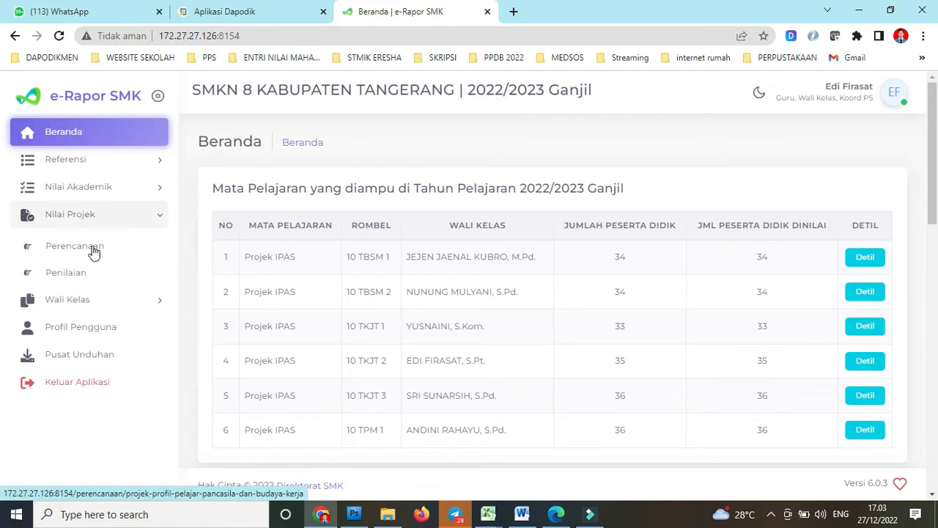
left_click(93, 252)
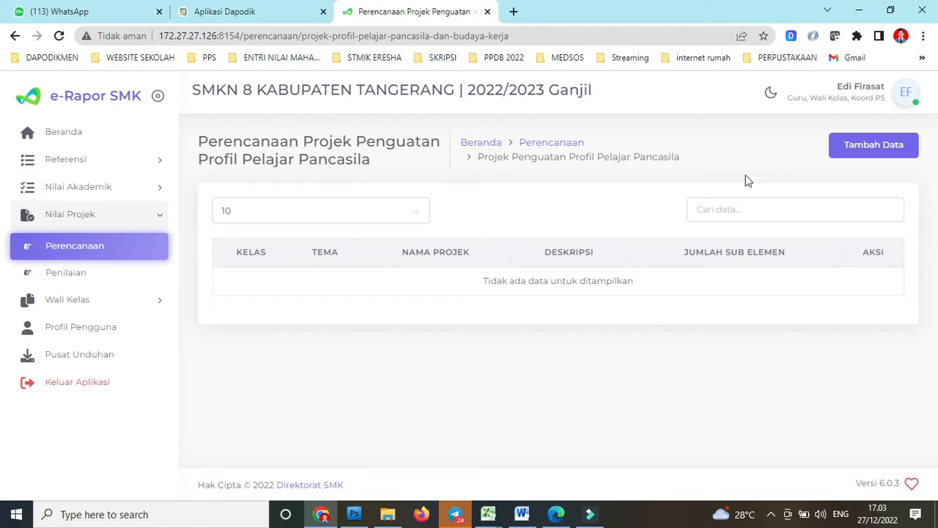
left_click(864, 149)
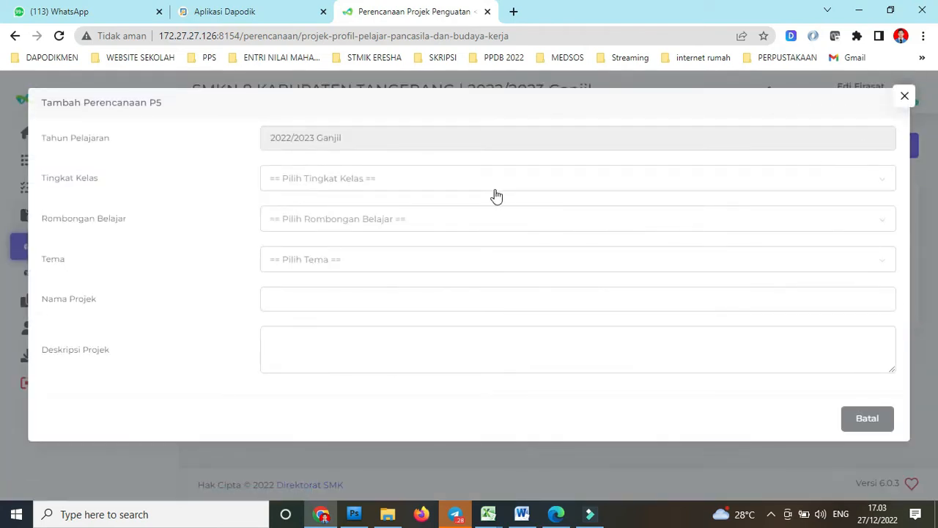
Set the plan's class level to Kelas 10, study group to 10 TKJT 2 and theme to Bangunlah Jiwa dan Raganya.
left_click(455, 180)
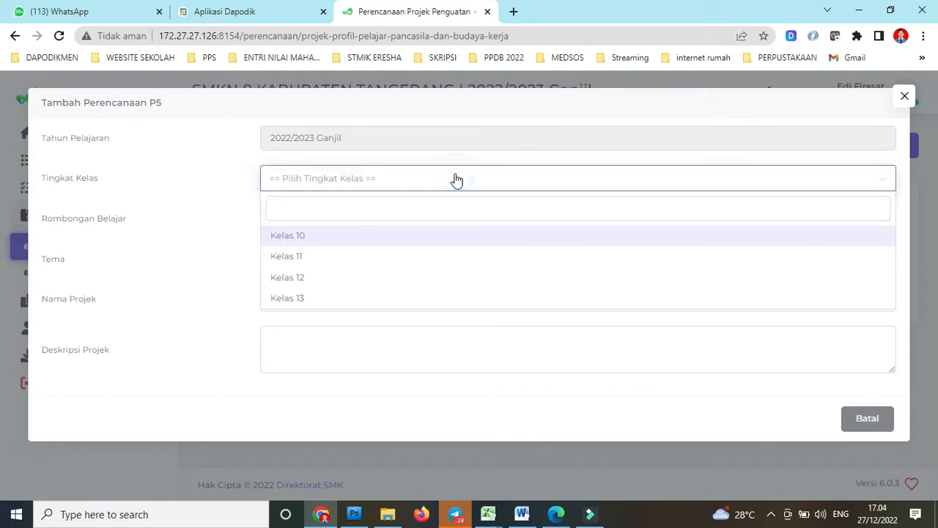
left_click(351, 235)
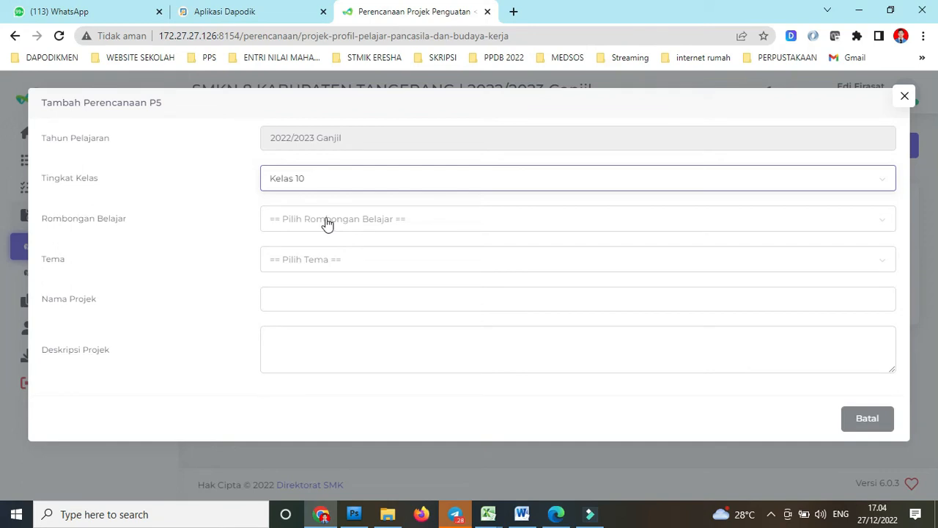
left_click(327, 224)
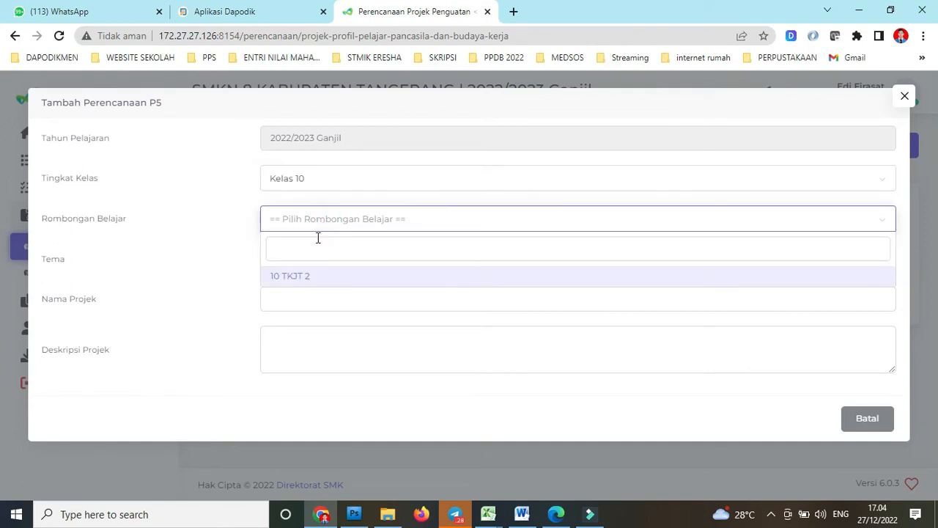
left_click(303, 277)
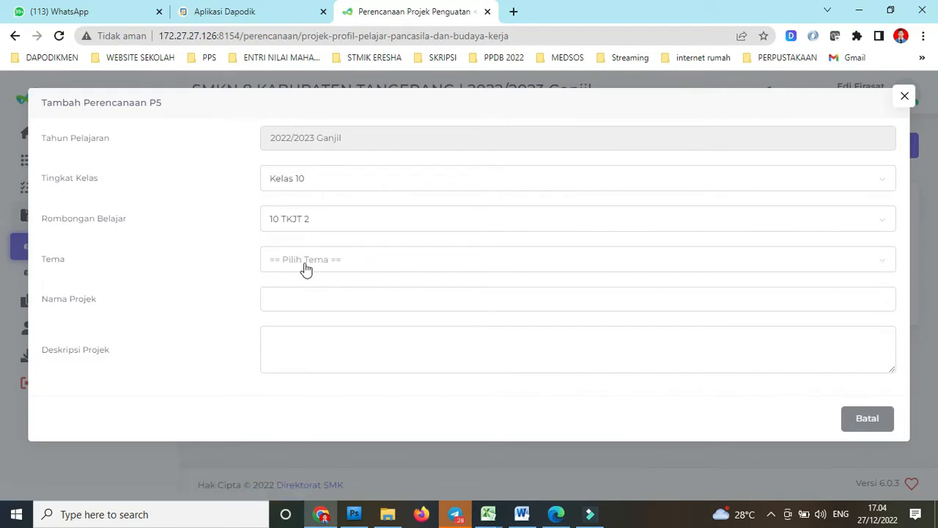
left_click(305, 262)
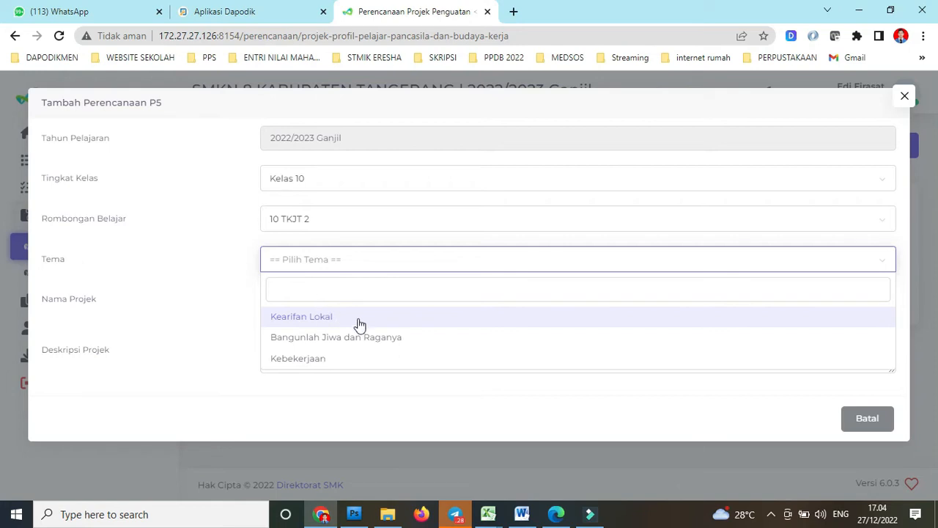
left_click(300, 339)
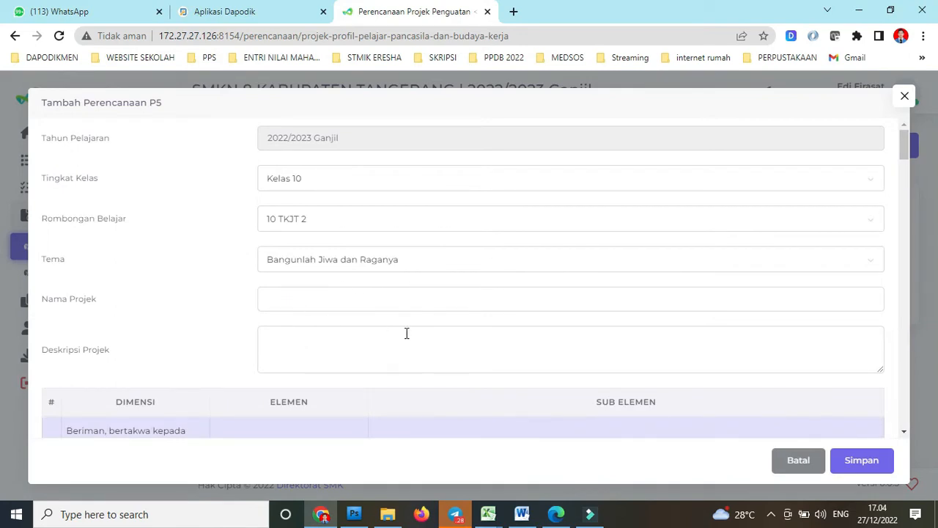
Copy the project name Kesemaptaan from the PERENCANAAN F5 workbook in Excel into the Nama Projek field in e-Rapor SMK.
mouse_move(495, 522)
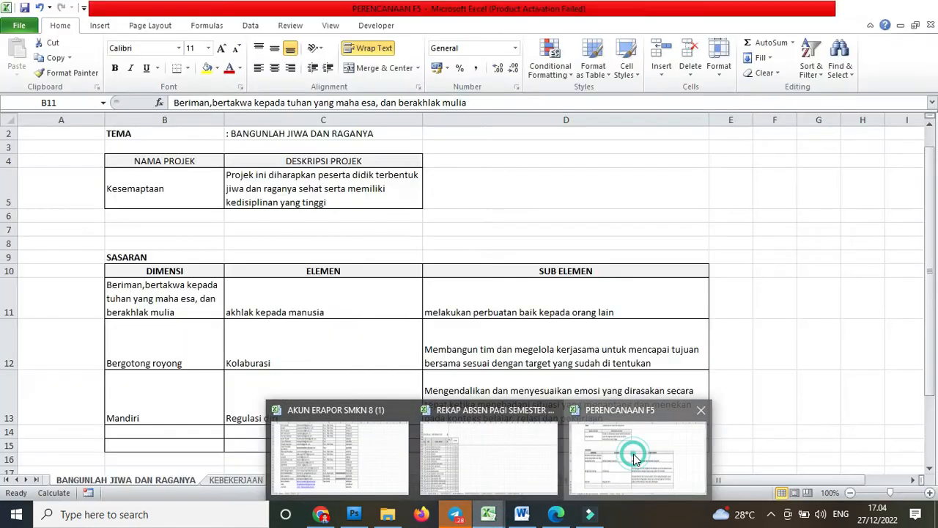
left_click(620, 449)
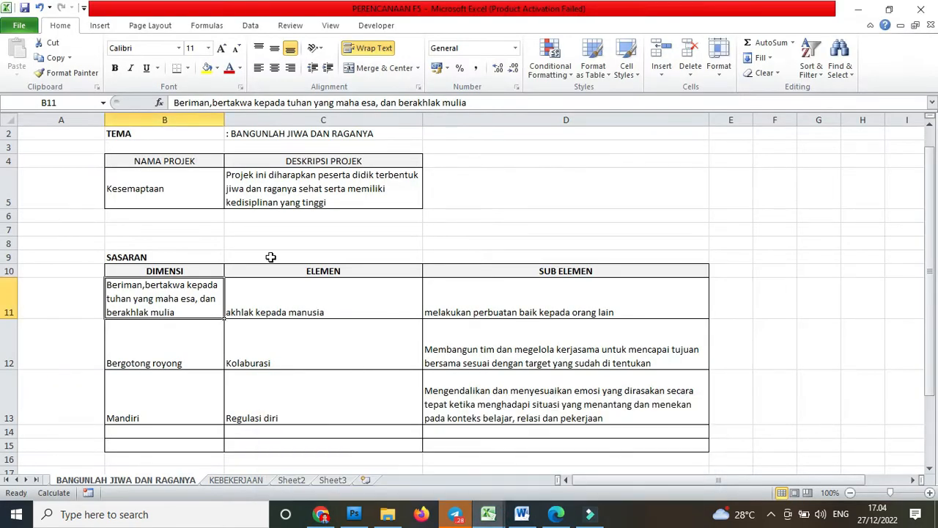
left_click(122, 193)
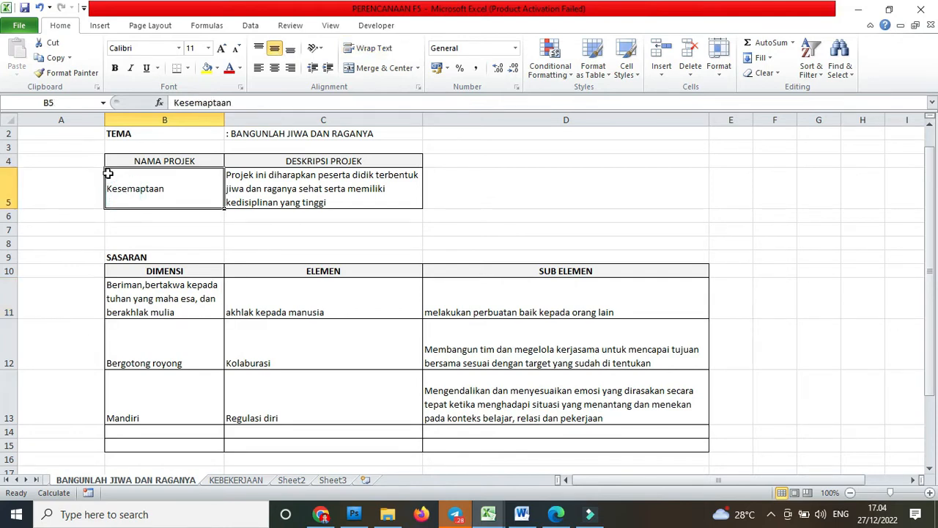
left_click(50, 58)
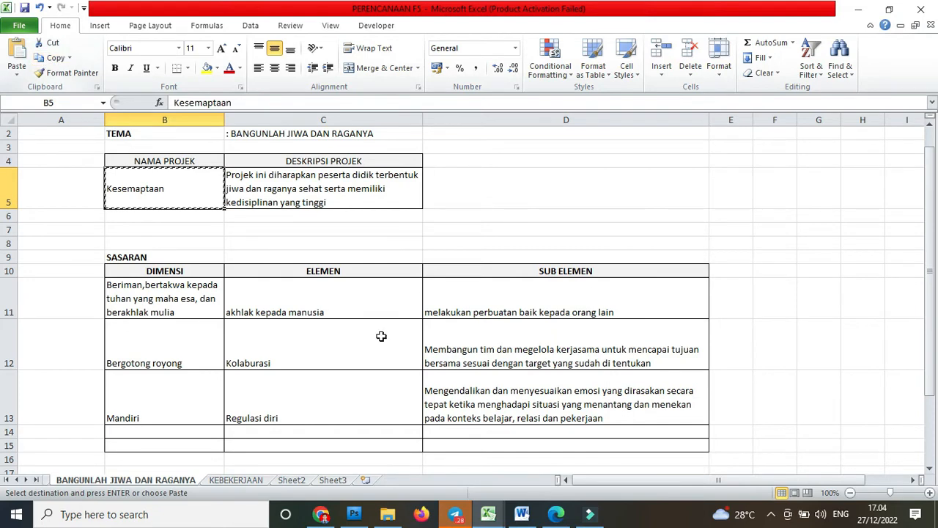
left_click(322, 514)
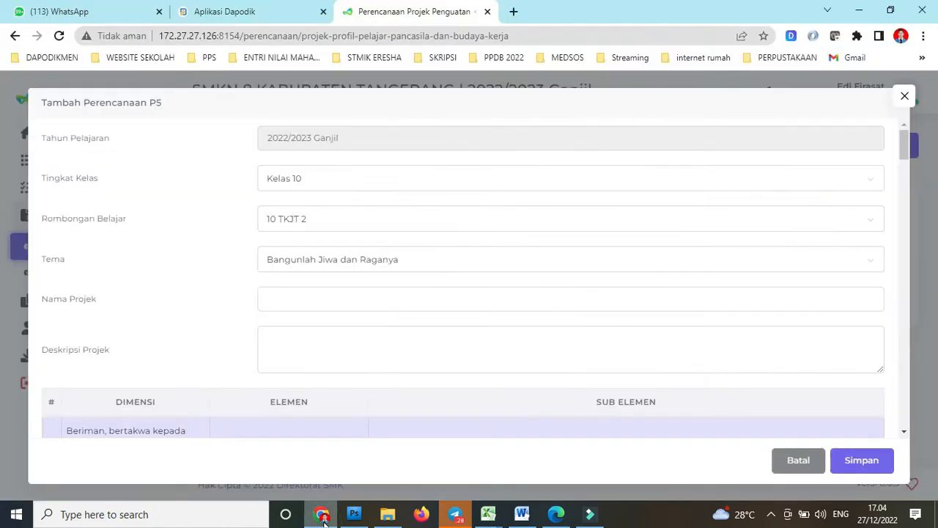
left_click(301, 302)
key("ctrl+v")
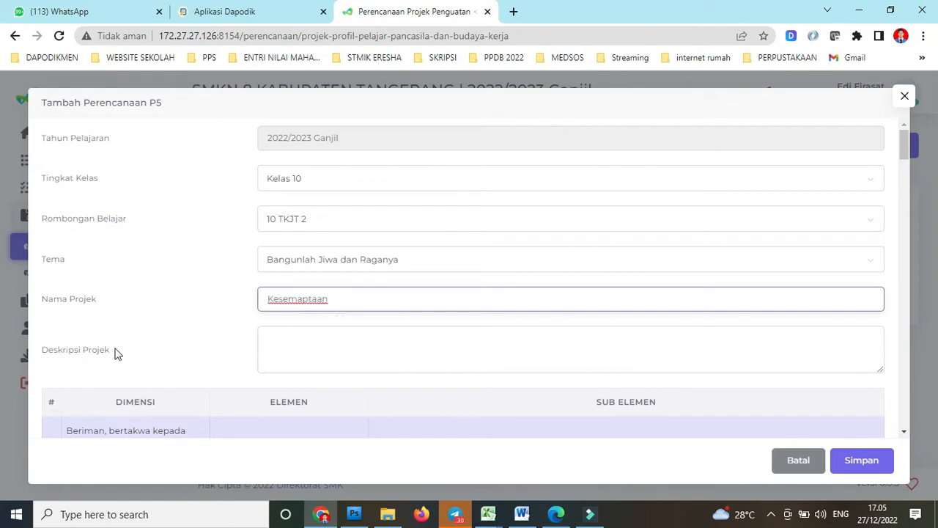
Copy the project description from cell C5 of the Excel planning workbook into the Deskripsi Projek field in e-Rapor SMK.
left_click(488, 514)
left_click(622, 441)
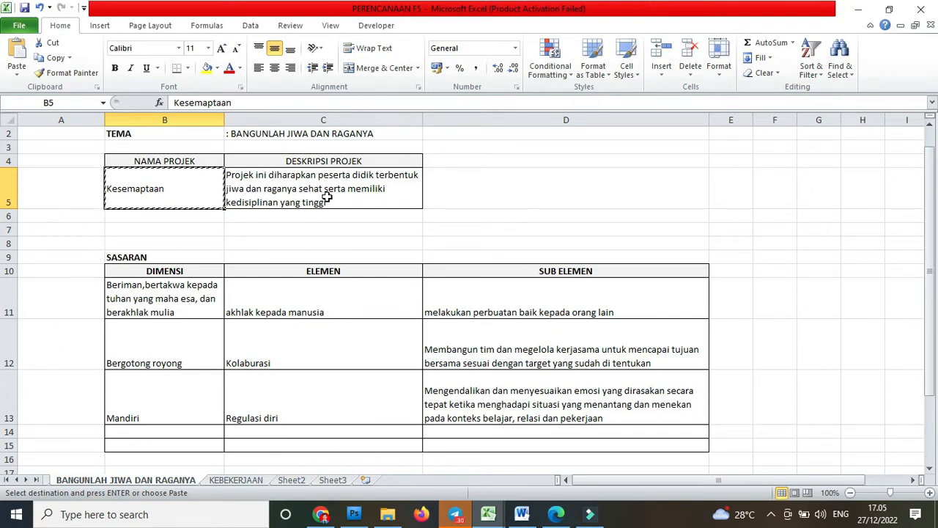
left_click(302, 190)
key("ctrl+c")
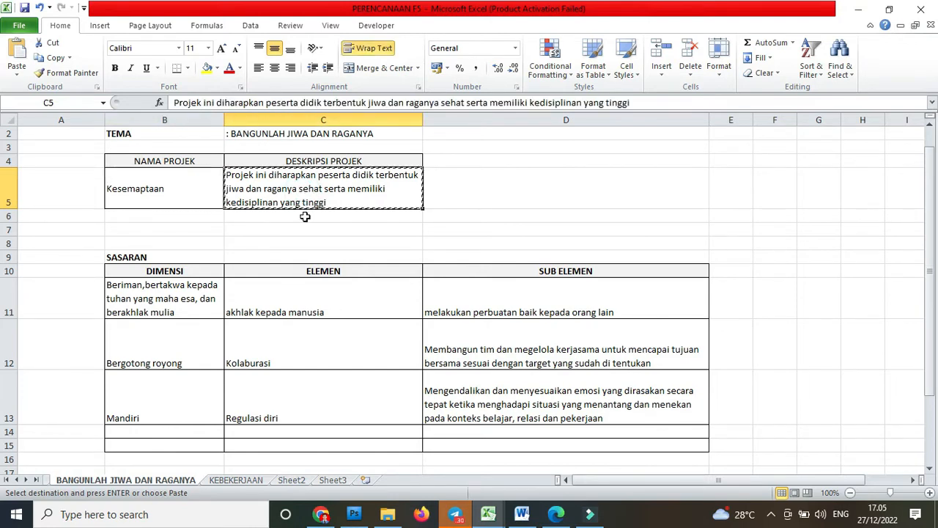
left_click(323, 514)
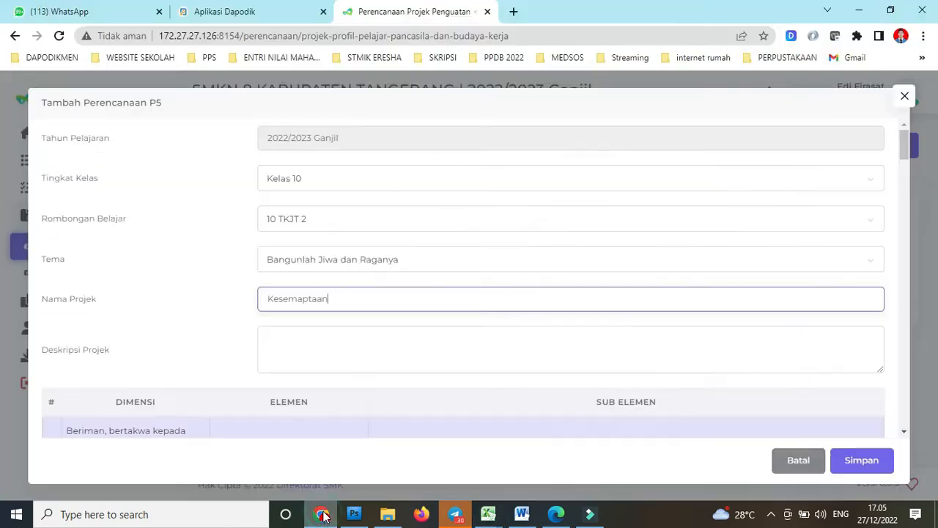
left_click(308, 342)
key("ctrl+v")
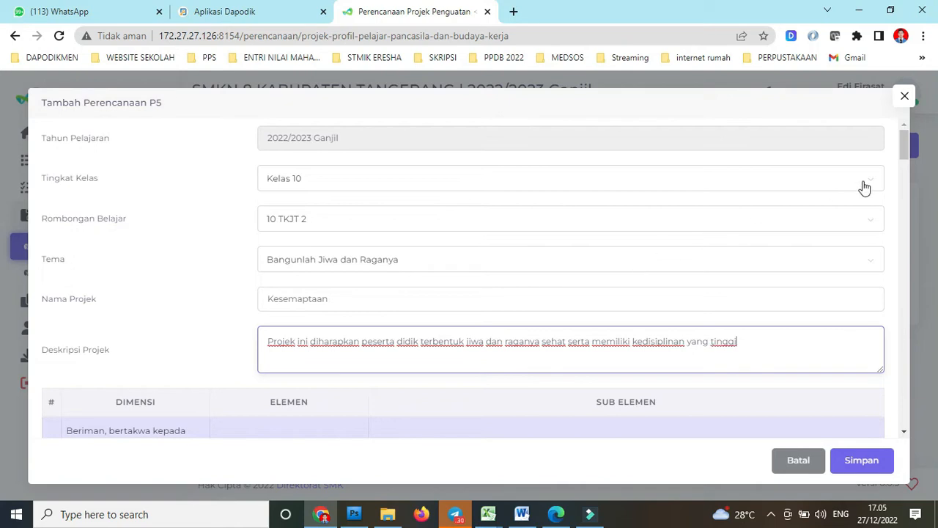
In the Excel planning workbook, number the SASARAN rows in column A: 1 for Beriman, 2 for Mandiri and 3 for Bergotong royong.
left_click_drag(906, 143, 906, 165)
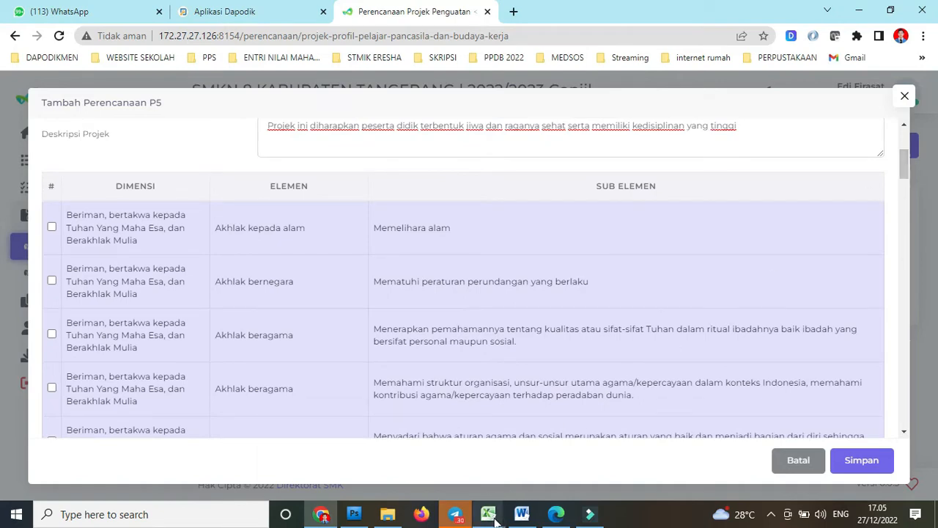
mouse_move(494, 519)
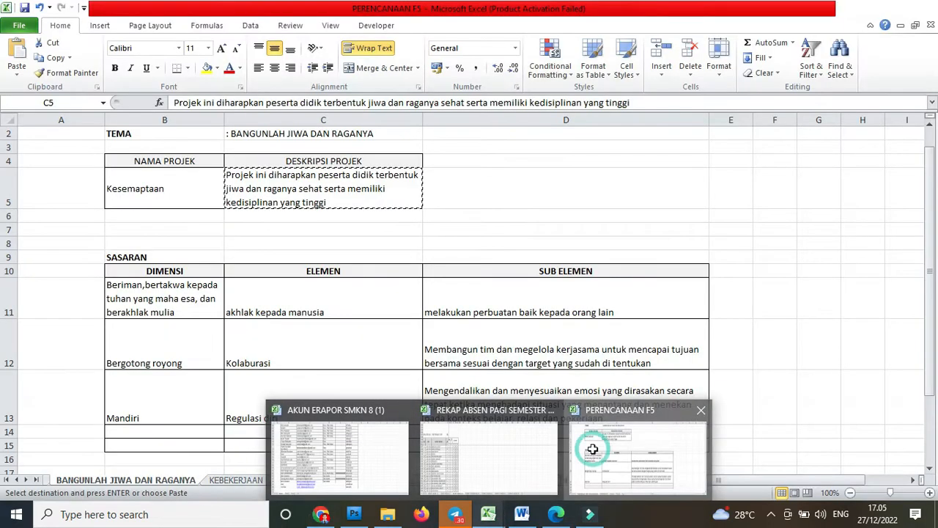
left_click(593, 449)
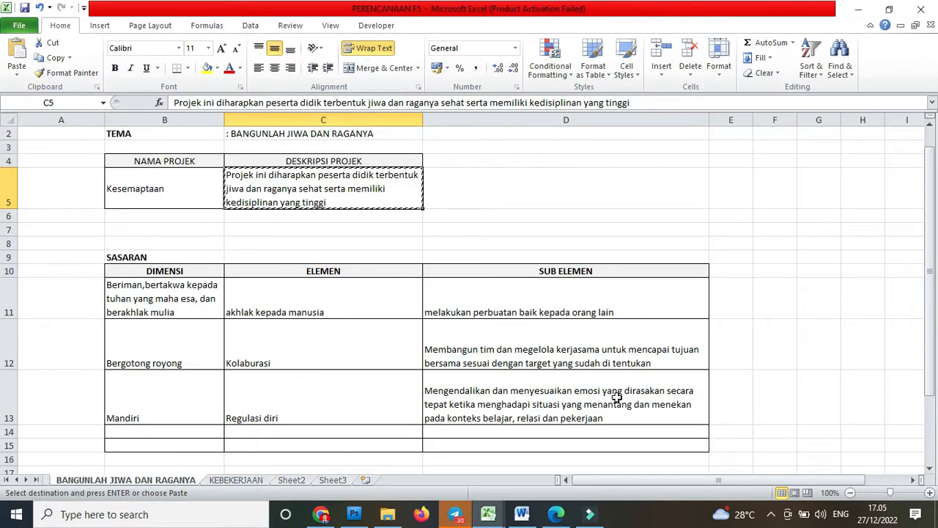
left_click(114, 298)
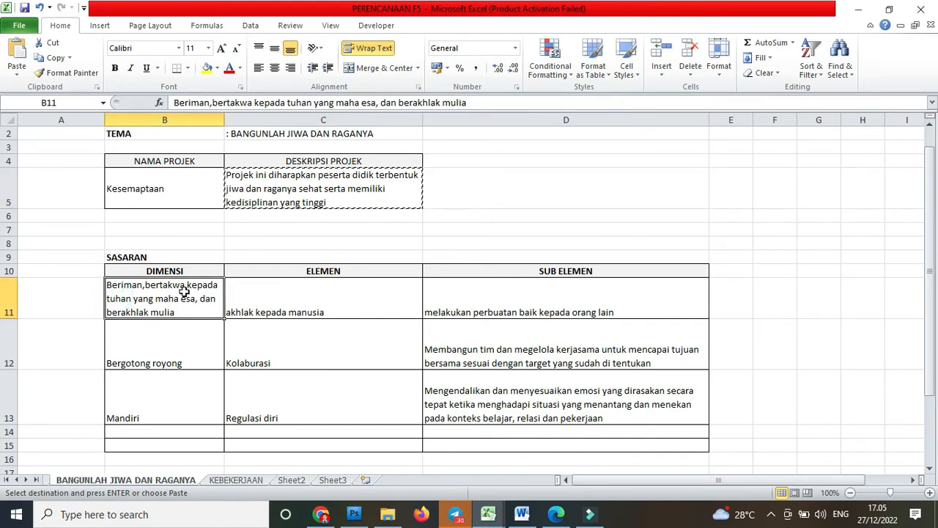
left_click(100, 299)
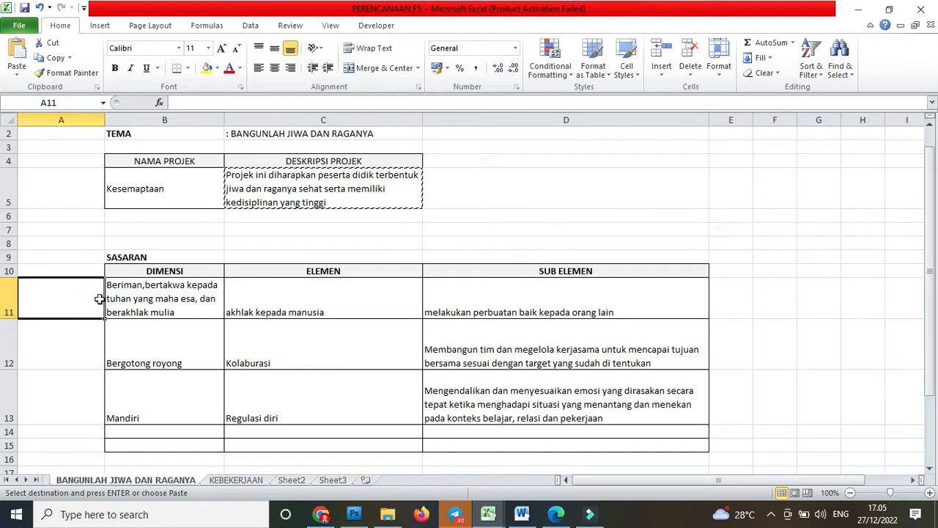
type("1")
left_click(74, 401)
type("2")
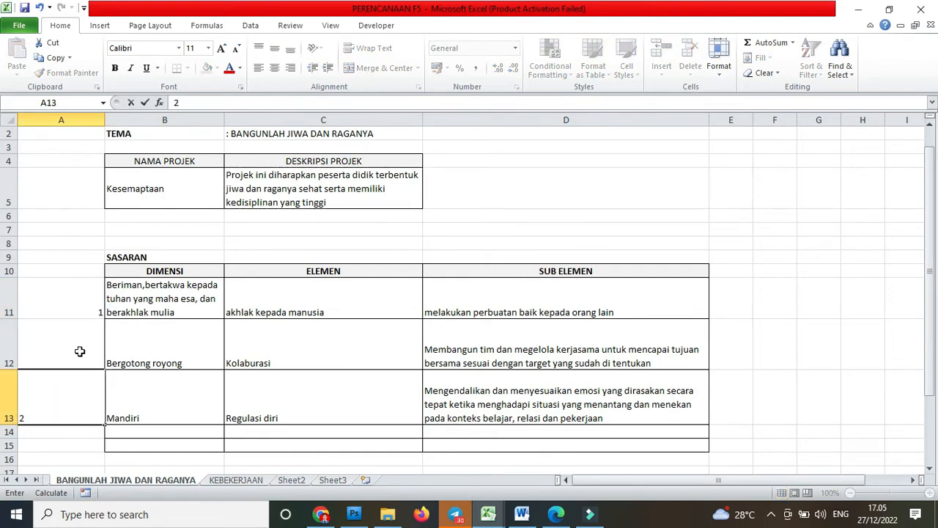
left_click(79, 352)
type("3")
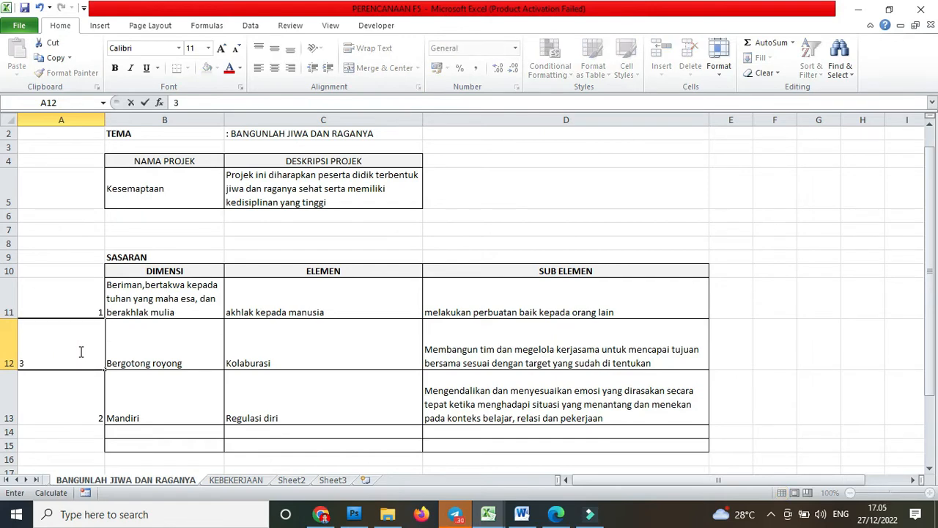
left_click(138, 354)
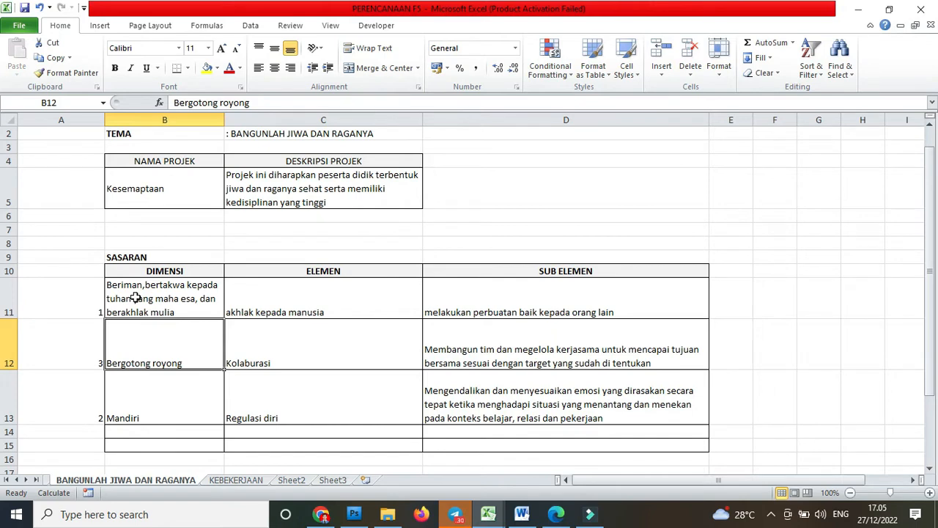
Check target 1 in the Excel workbook, then in e-Rapor SMK tick the Akhlak kepada manusia sub element Melakukan perbuatan baik kepada orang lain.
left_click(292, 293)
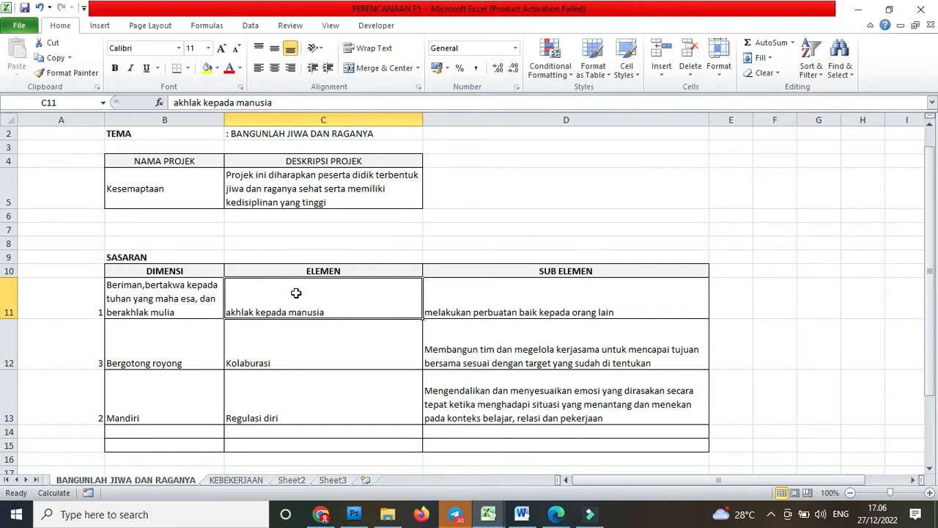
left_click(464, 303)
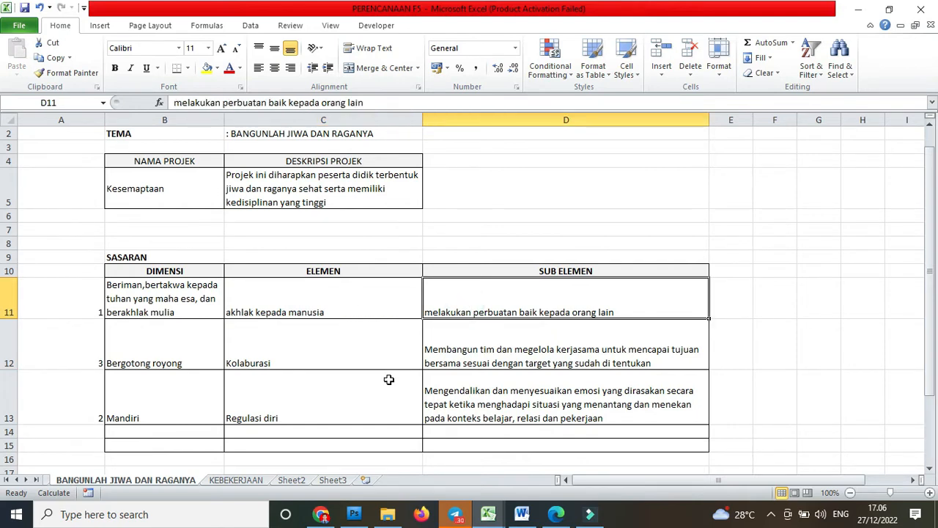
left_click(320, 513)
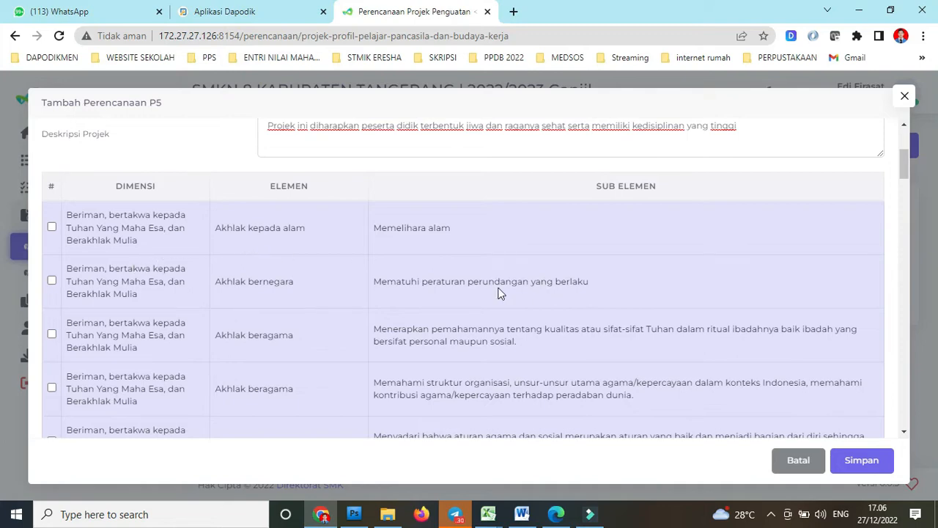
left_click_drag(903, 171, 900, 195)
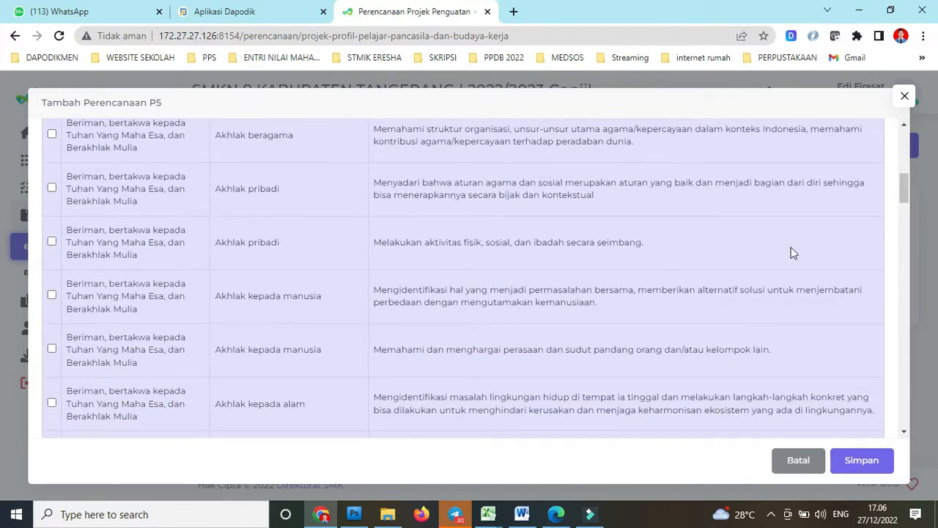
left_click_drag(902, 187, 895, 220)
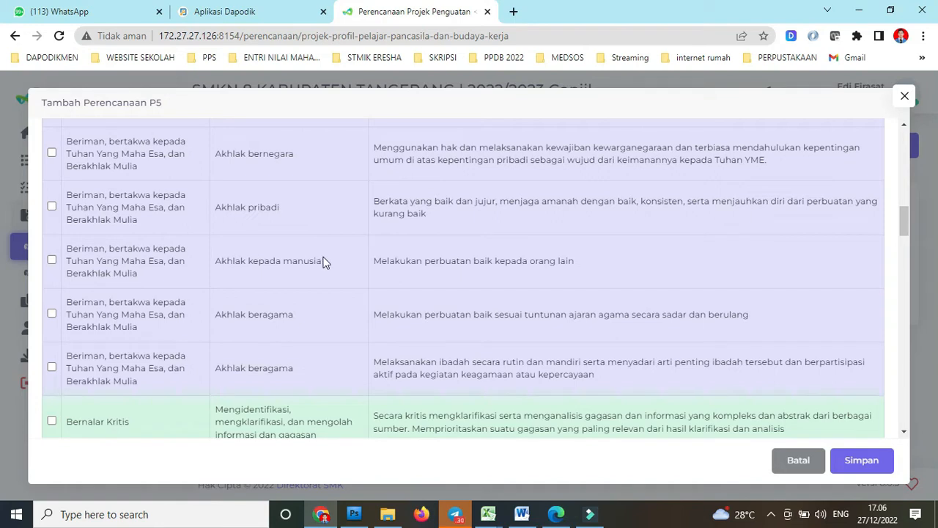
left_click(52, 262)
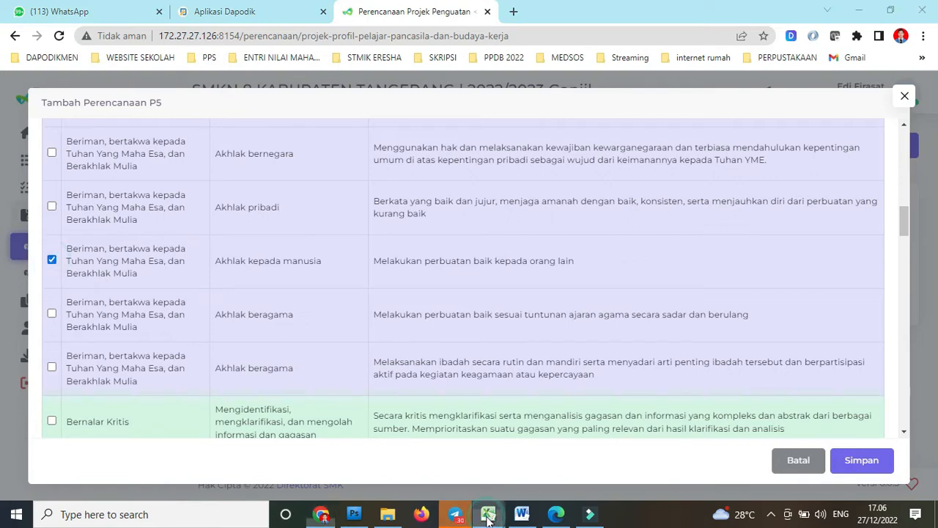
Switch to the PERENCANAAN F5 workbook in Excel and review the dimension, element and sub element of target 2, Mandiri, in row 13.
mouse_move(488, 514)
left_click(611, 463)
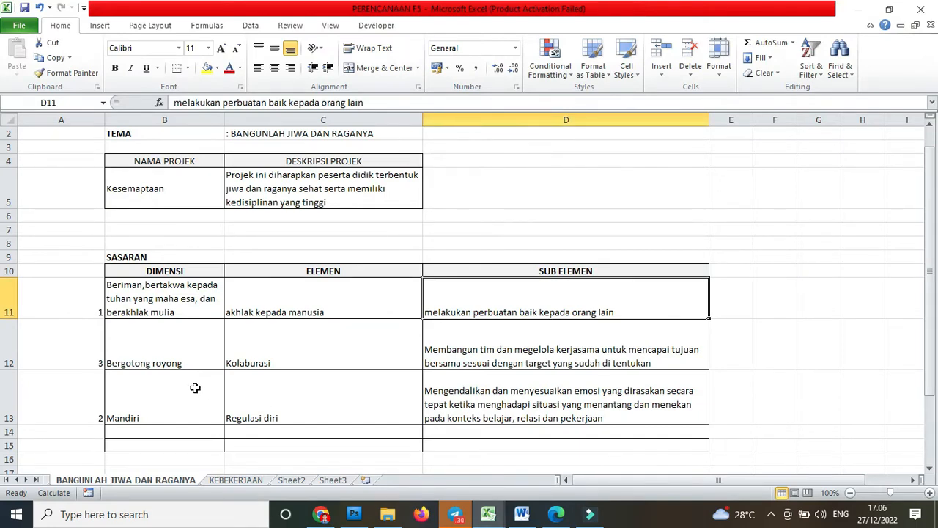
left_click(142, 410)
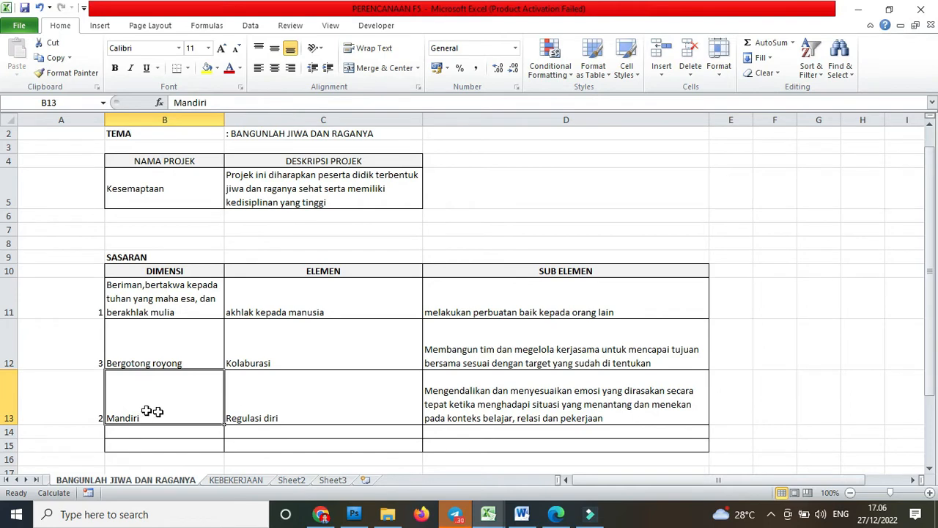
left_click(287, 407)
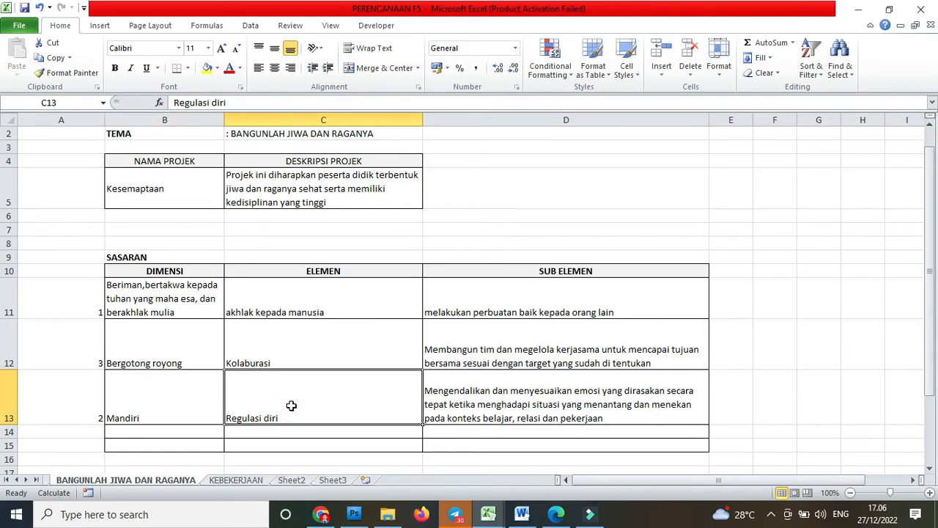
left_click(504, 397)
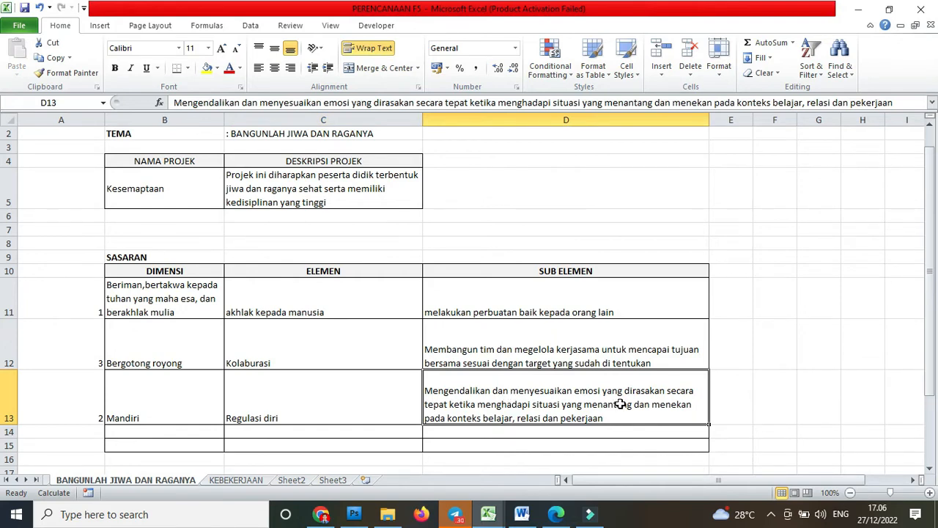
left_click_drag(121, 412, 382, 384)
left_click_drag(477, 389, 146, 419)
left_click_drag(122, 335, 440, 352)
left_click_drag(182, 394, 535, 387)
left_click_drag(185, 401, 446, 391)
left_click_drag(160, 345, 516, 347)
left_click(160, 401)
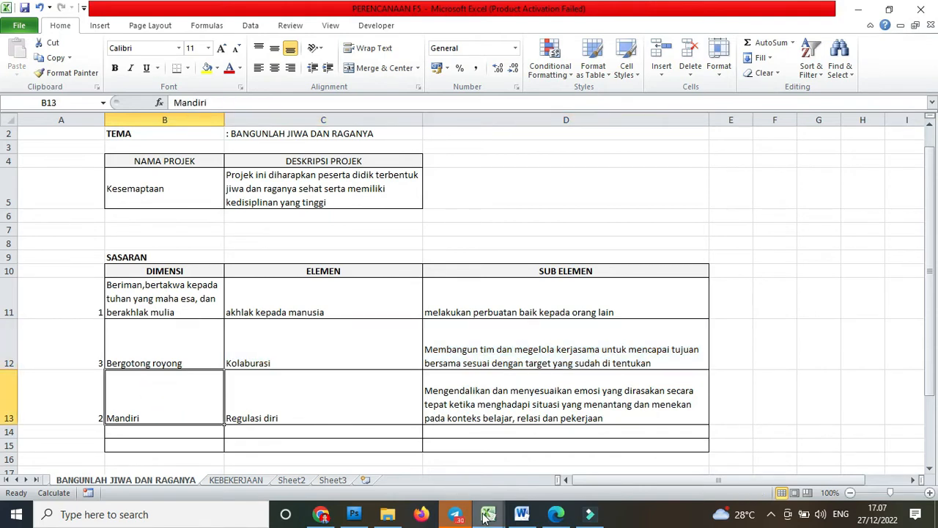
Back in e-Rapor SMK, tick the Mandiri, Regulasi diri sub element about controlling and adjusting emotions (Mengendalikan dan menyesuaikan emosi).
mouse_move(321, 515)
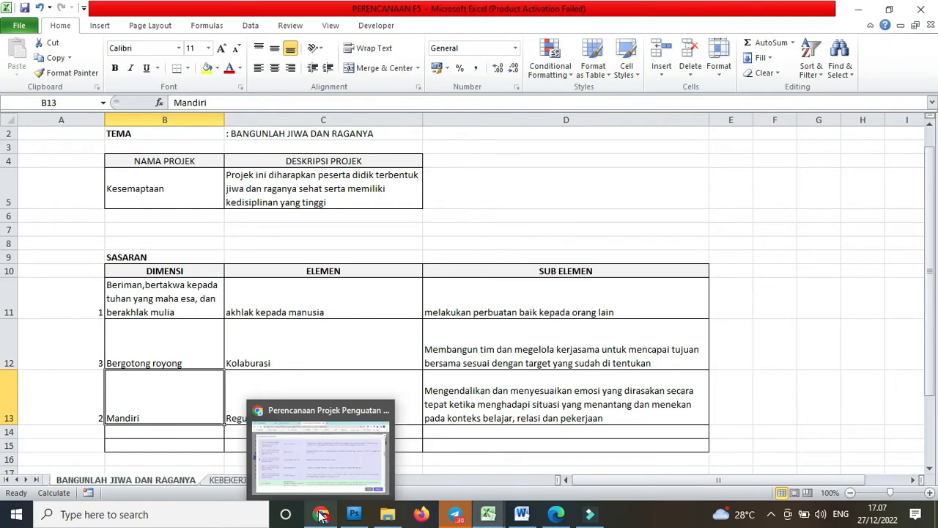
left_click(316, 466)
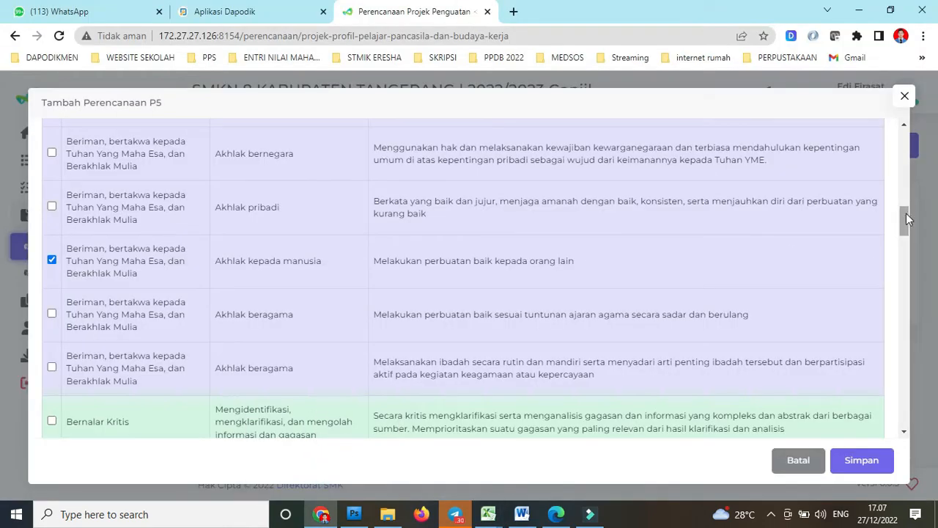
left_click_drag(904, 213, 902, 258)
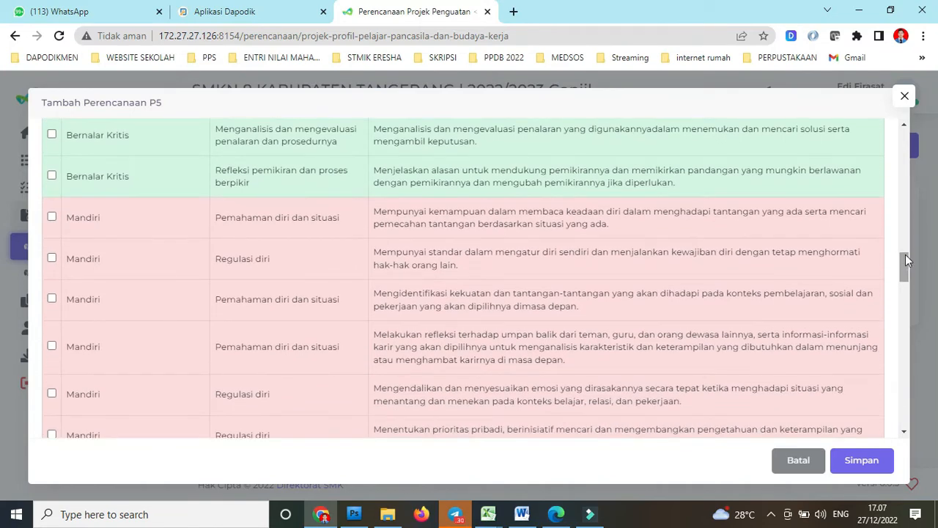
left_click(51, 394)
Check target 3 in the Excel workbook, then in e-Rapor SMK tick the Bergotong royong, Kolaborasi sub element Membangun tim dan mengelola kerjasama.
mouse_move(492, 513)
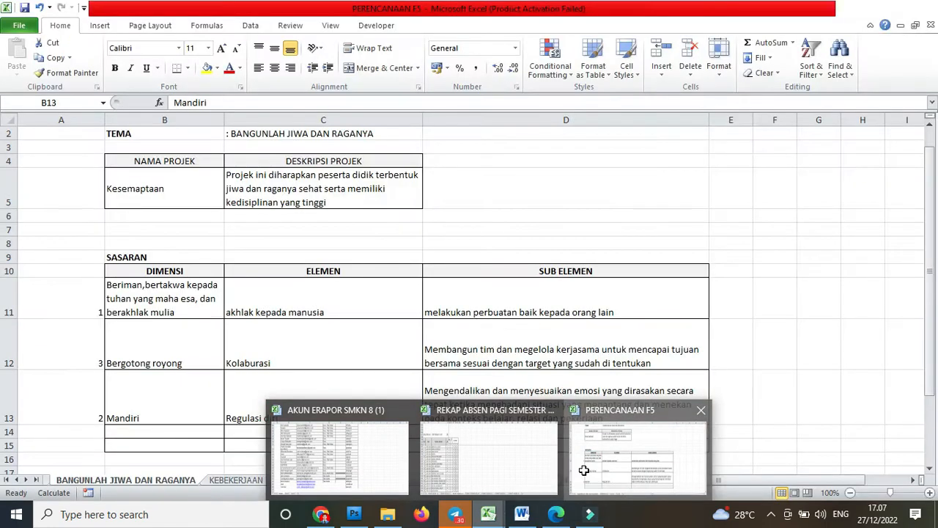
left_click(592, 475)
left_click(167, 354)
left_click_drag(166, 354, 289, 347)
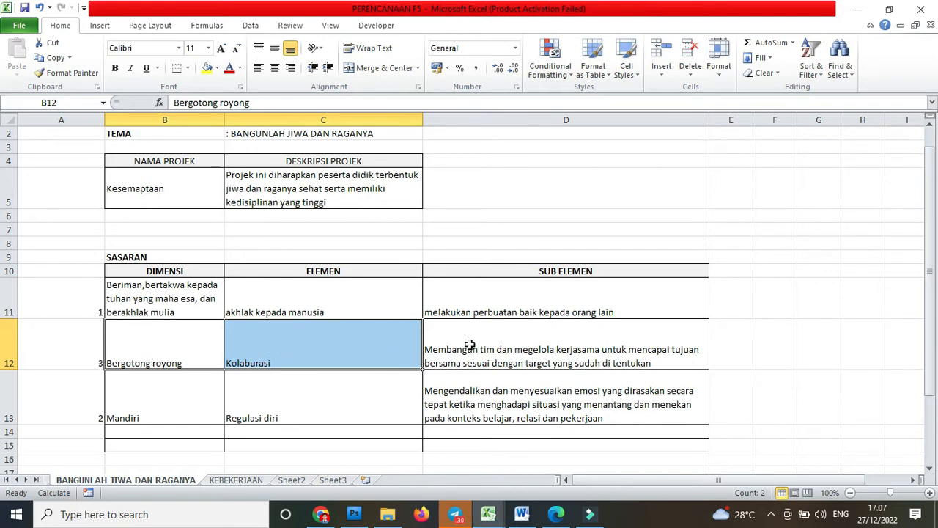
left_click_drag(177, 341, 445, 346)
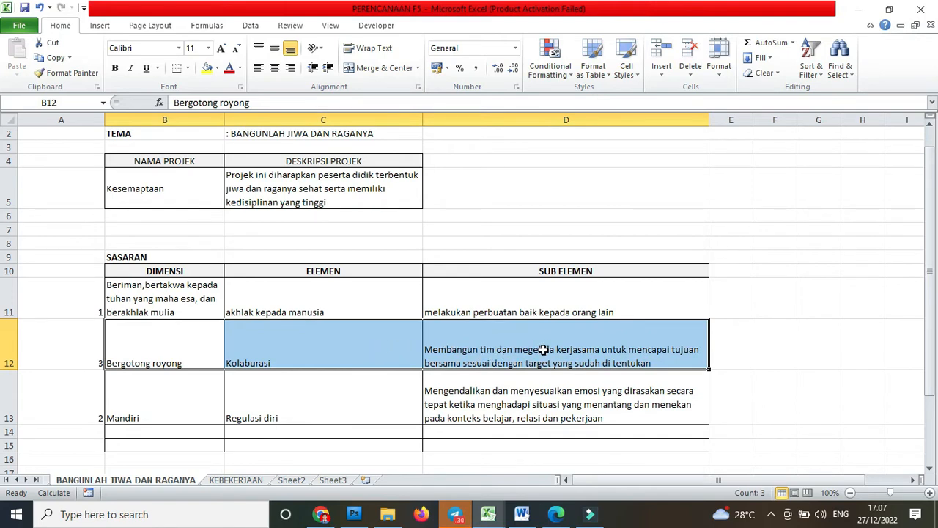
mouse_move(318, 519)
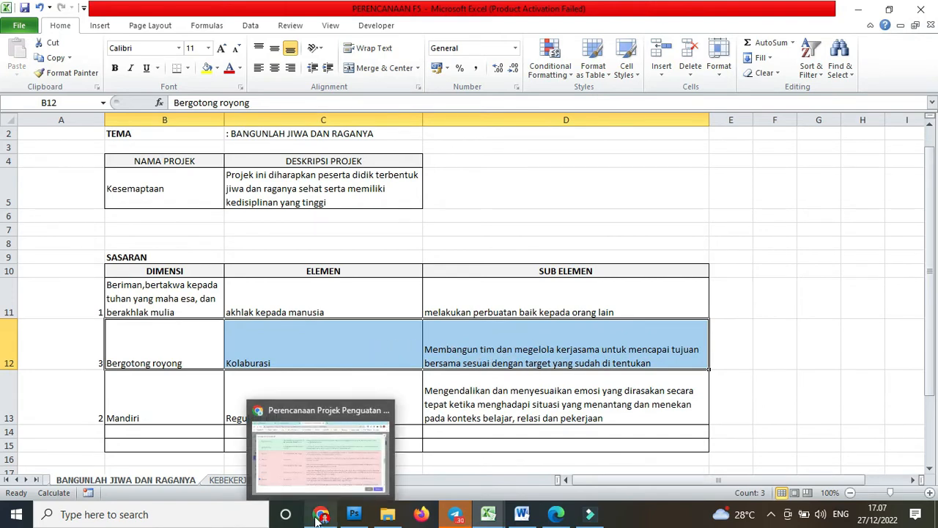
left_click(321, 447)
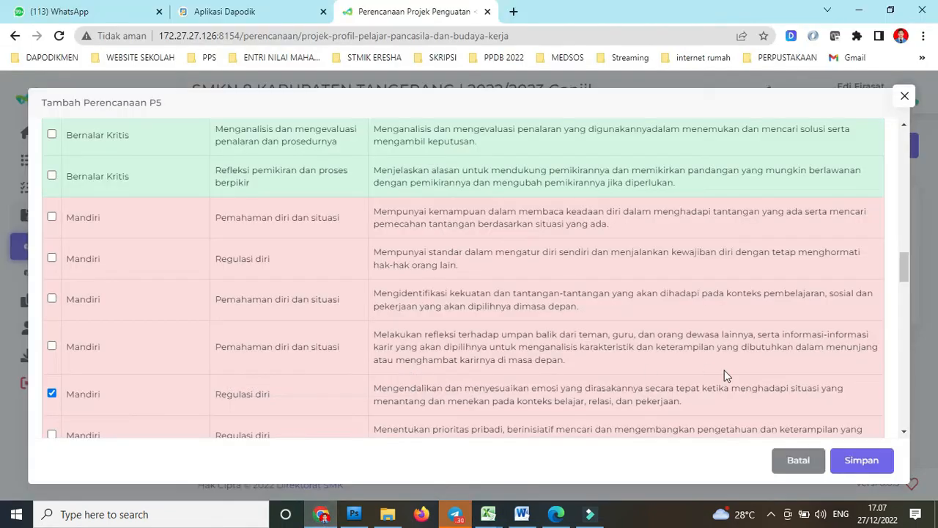
left_click_drag(906, 262, 903, 399)
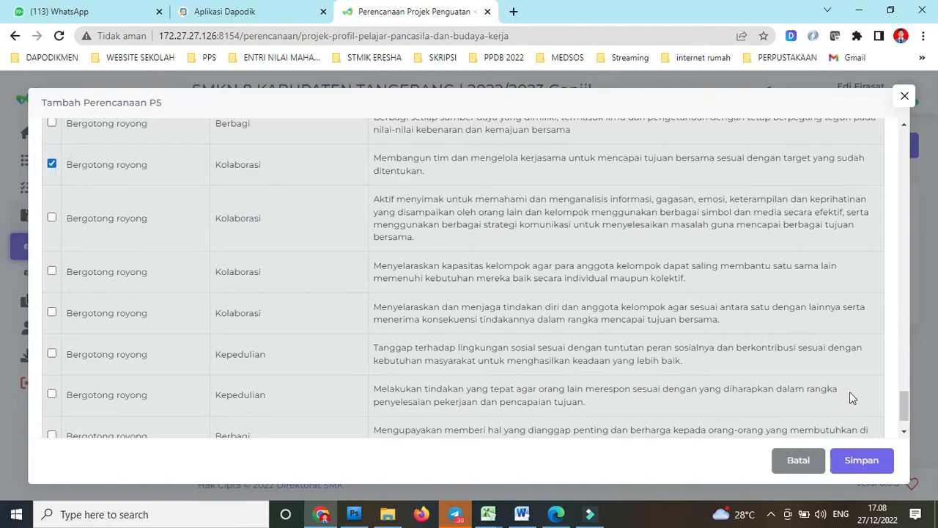
Save the new P5 plan and check its theme in the plan list.
mouse_move(906, 410)
left_mouse_down()
mouse_move(903, 367)
mouse_move(900, 418)
left_mouse_up()
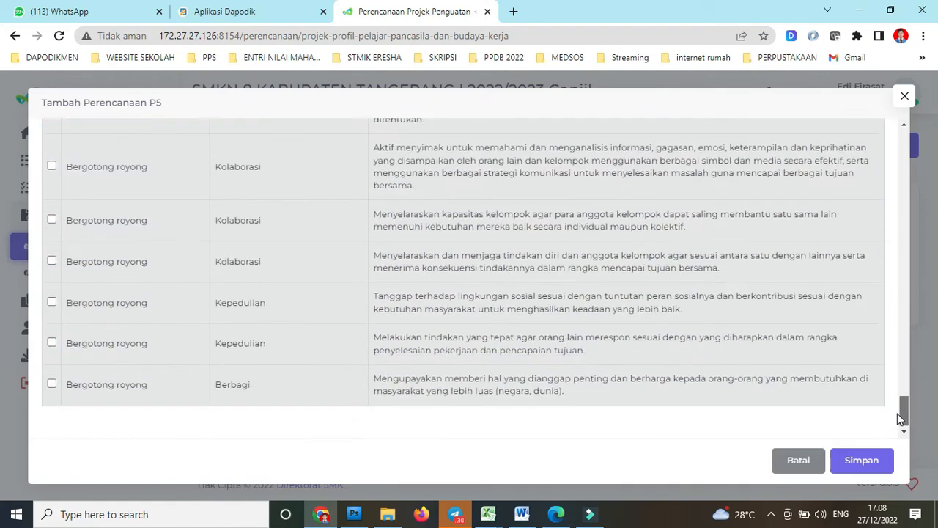
left_click(869, 458)
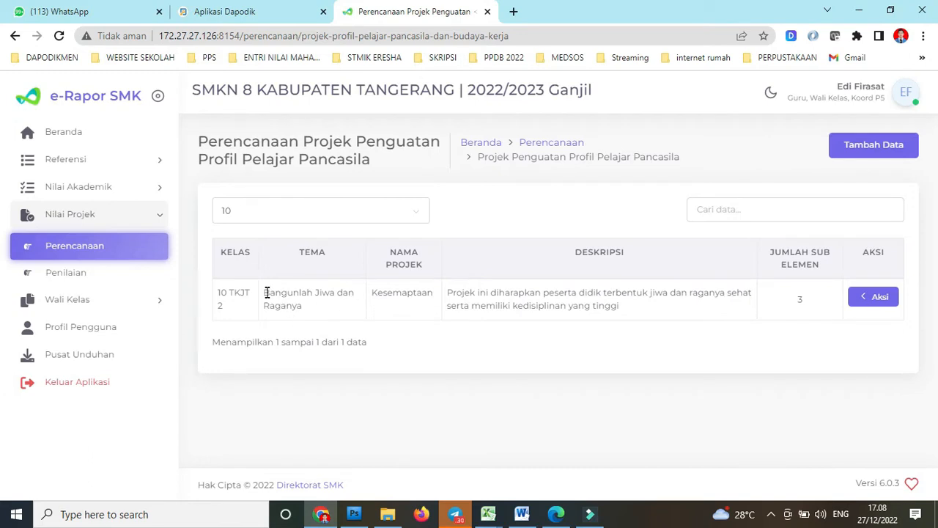
left_click_drag(306, 308, 258, 297)
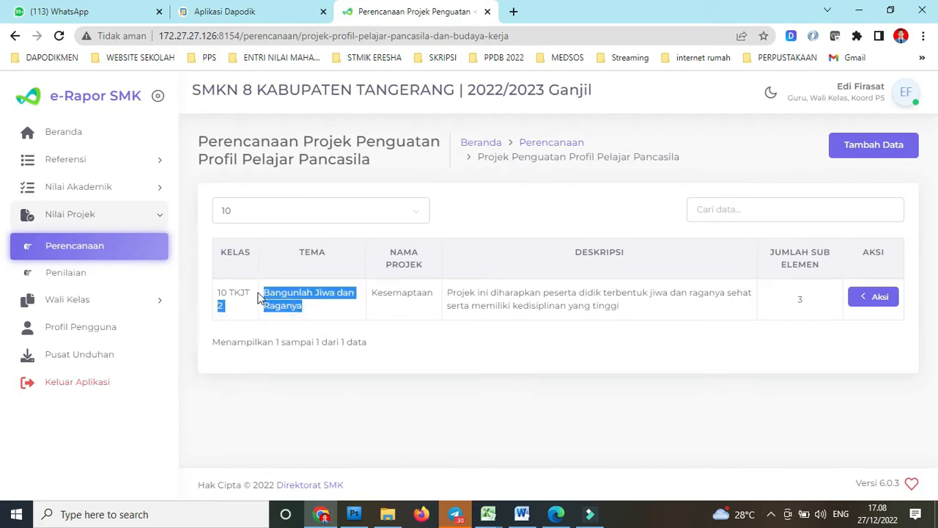
left_click(307, 308)
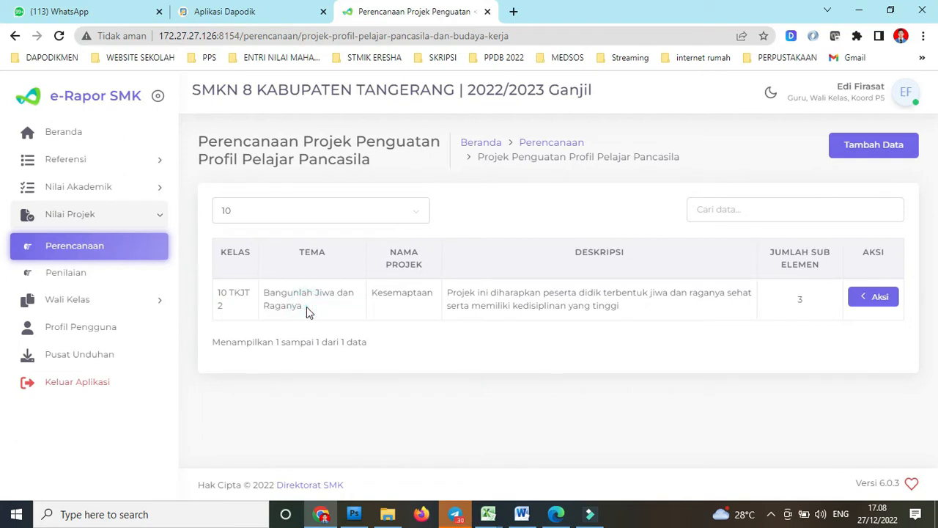
left_click_drag(307, 309, 265, 293)
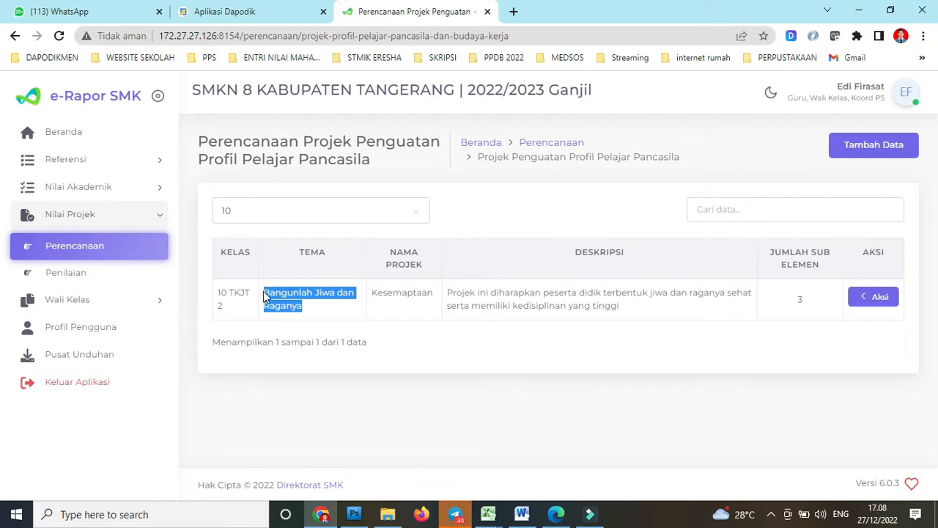
Open the P5 project assessment page and load the students of Kelas 10, study group 10 TKJT 2.
left_click(73, 281)
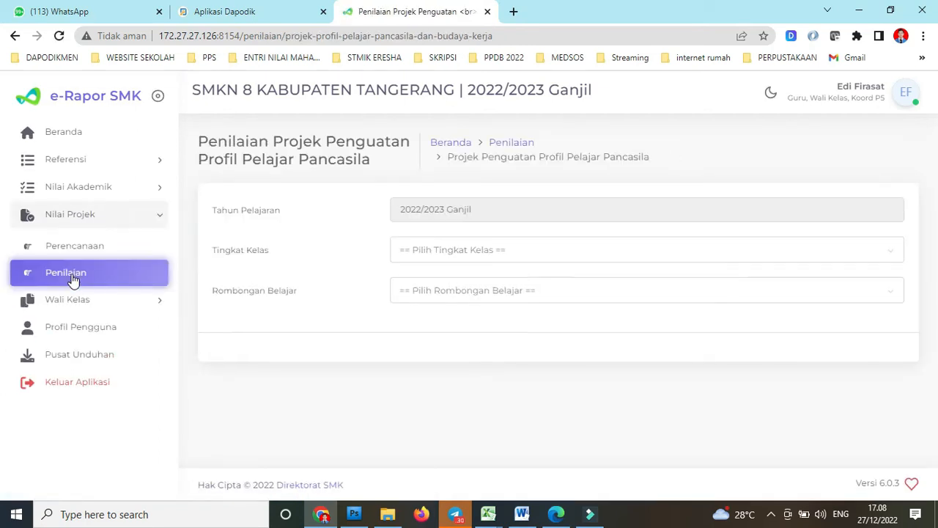
left_click(429, 252)
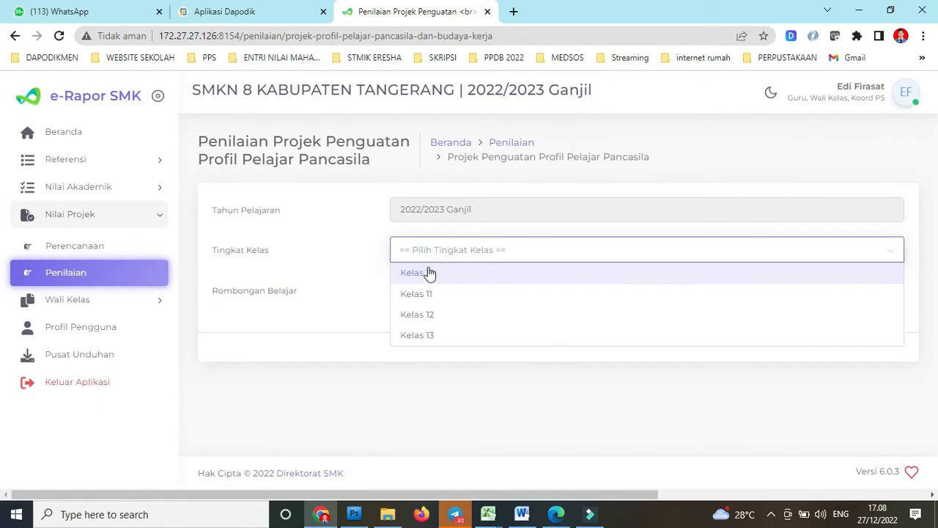
left_click(430, 272)
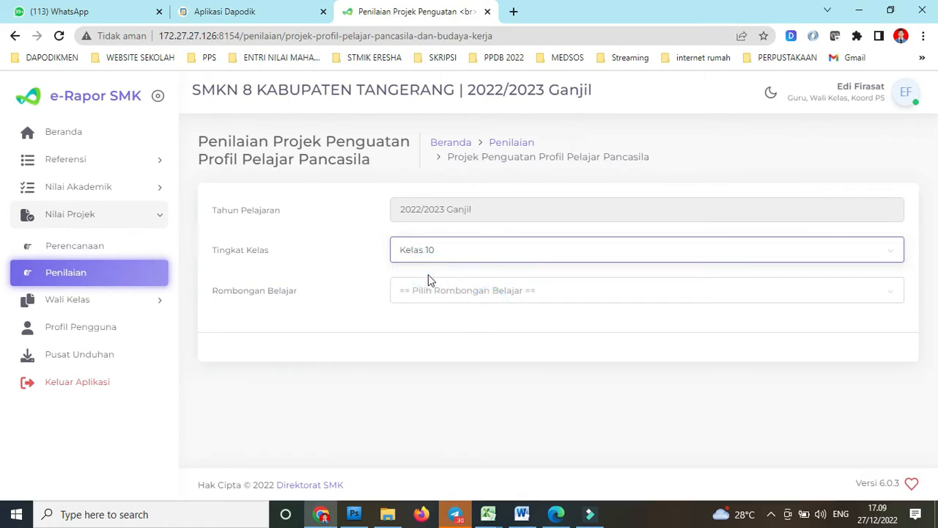
left_click(440, 293)
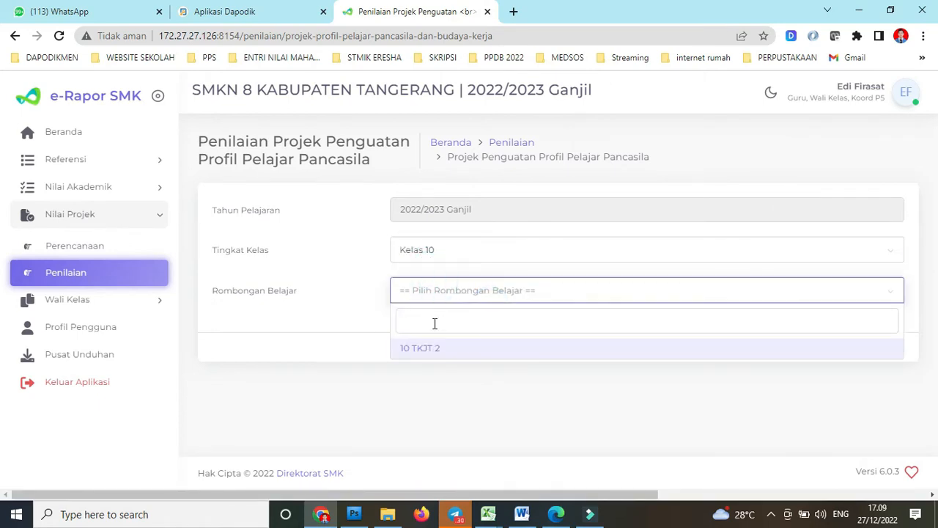
left_click(426, 347)
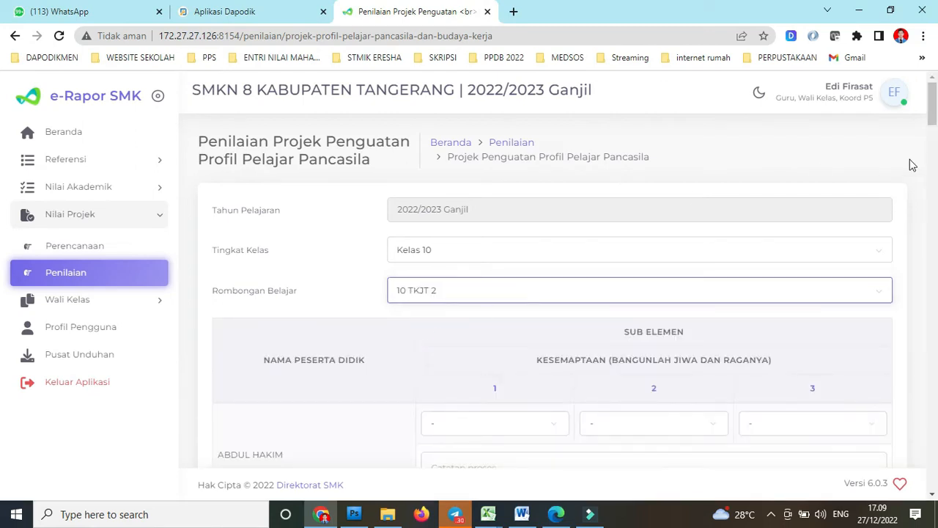
Rate the first student Sedang Berkembang on sub element 1, Mulai Berkembang on 2 and Berkembang Sesuai Harapan on 3.
left_click_drag(933, 129, 933, 131)
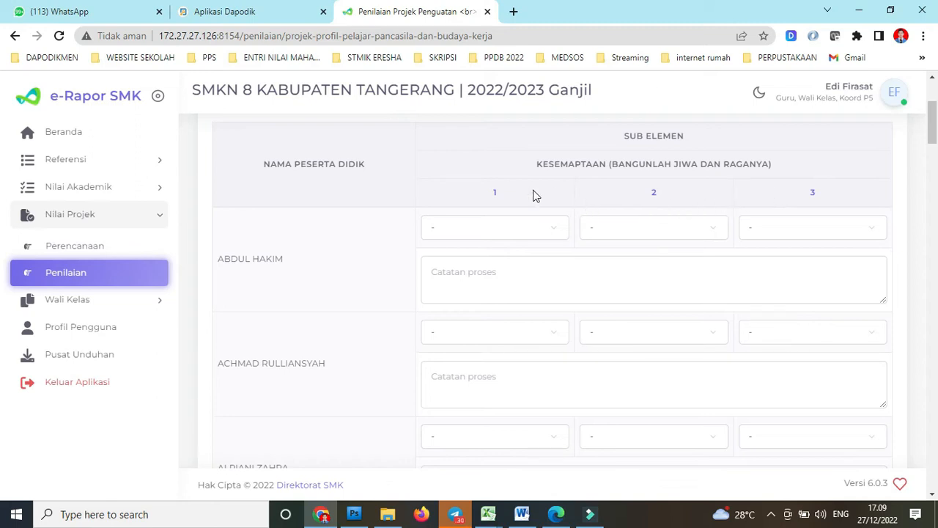
mouse_move(496, 198)
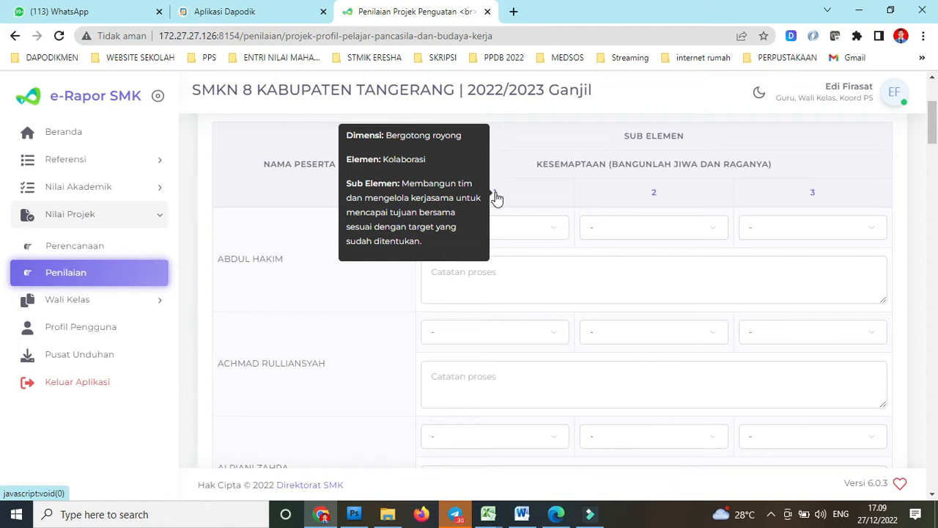
left_click(528, 228)
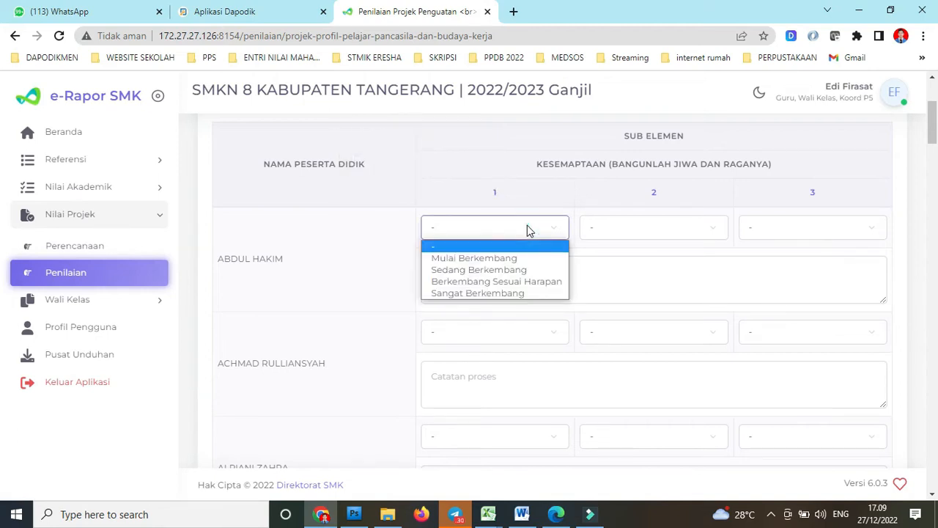
left_click(519, 270)
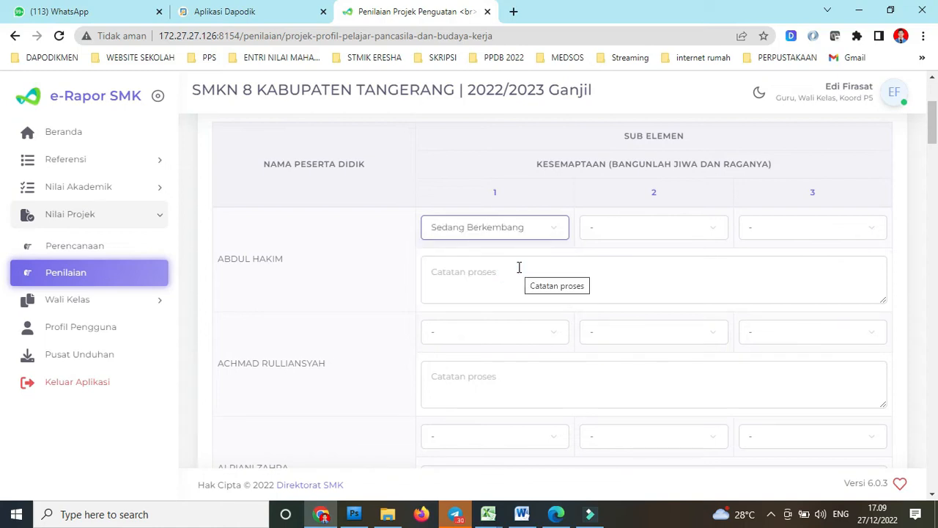
mouse_move(654, 196)
left_click(668, 231)
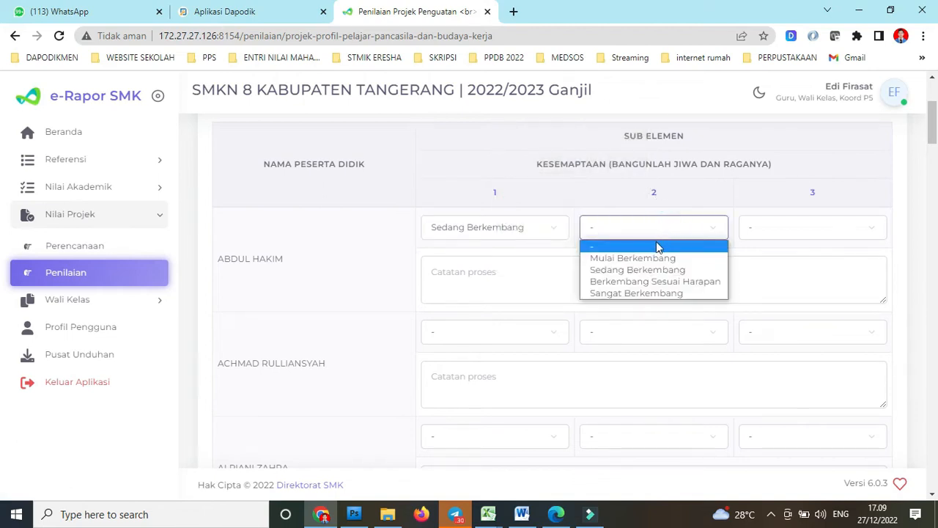
left_click(653, 258)
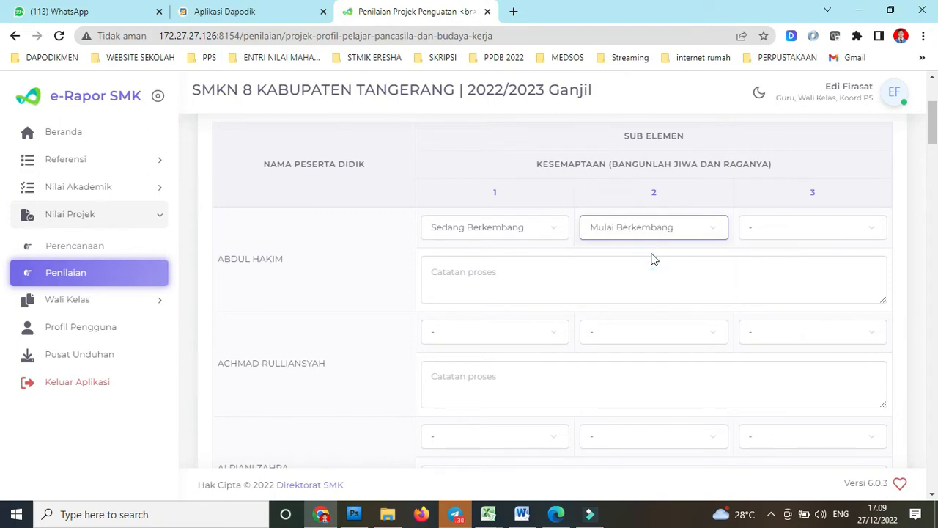
mouse_move(815, 198)
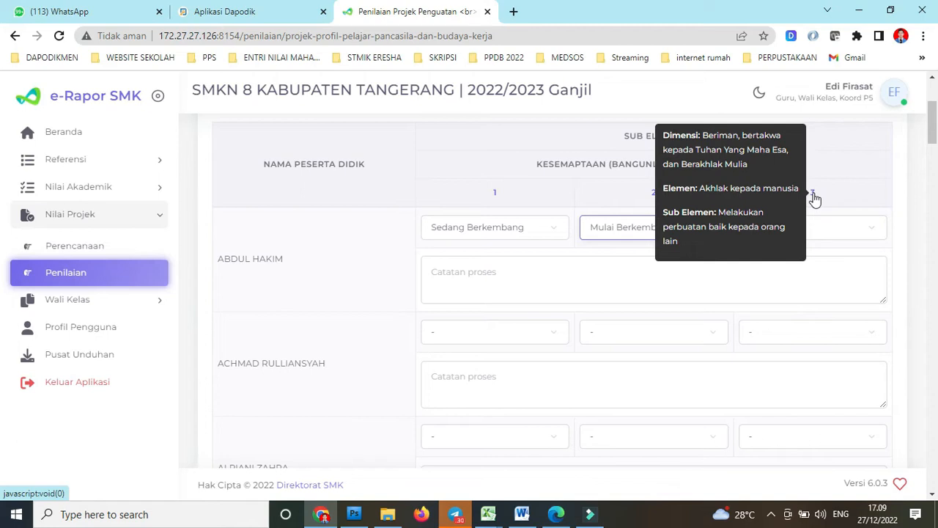
left_click(797, 231)
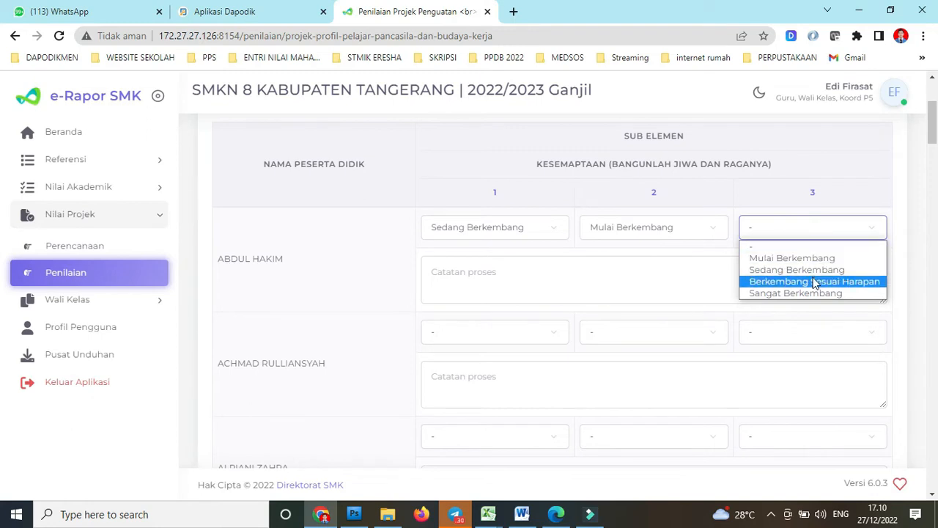
left_click(814, 282)
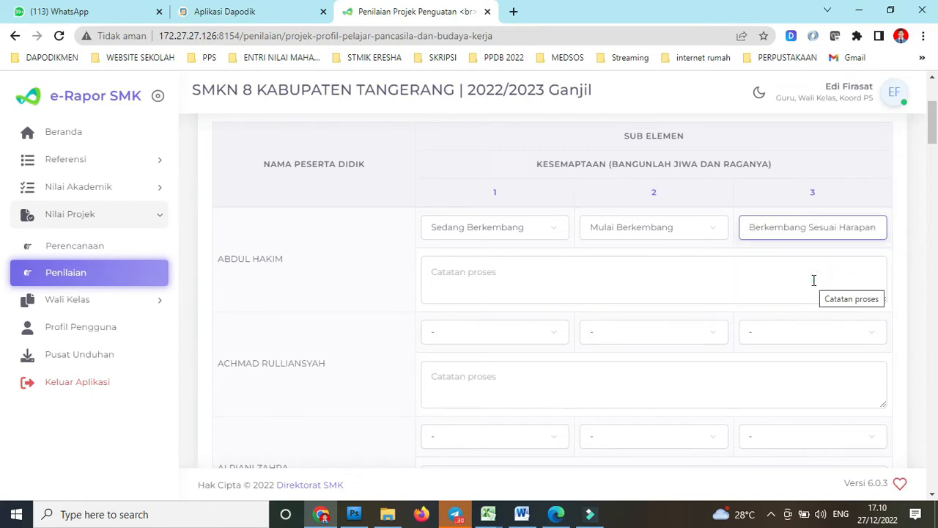
Begin the first student's process note with "Peserta didik mampu berkembang serta berkembang sesuai harapan berkolaburasi dalam tim".
left_click(432, 271)
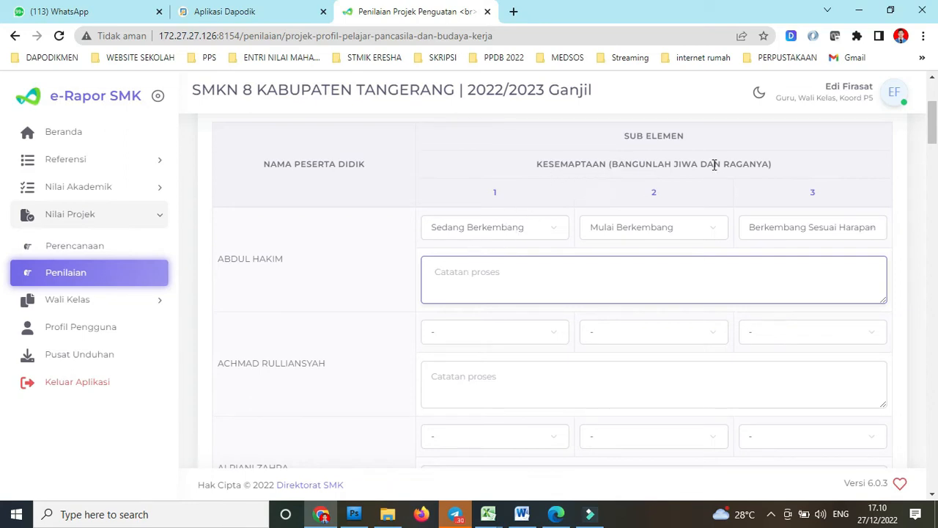
left_click(445, 274)
type("Peserta didik mampu b")
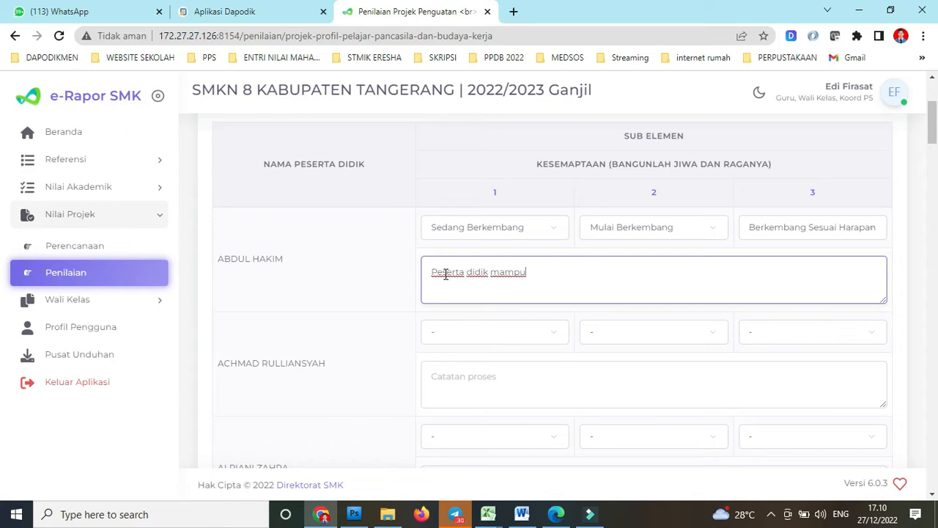
type("erkembang serta")
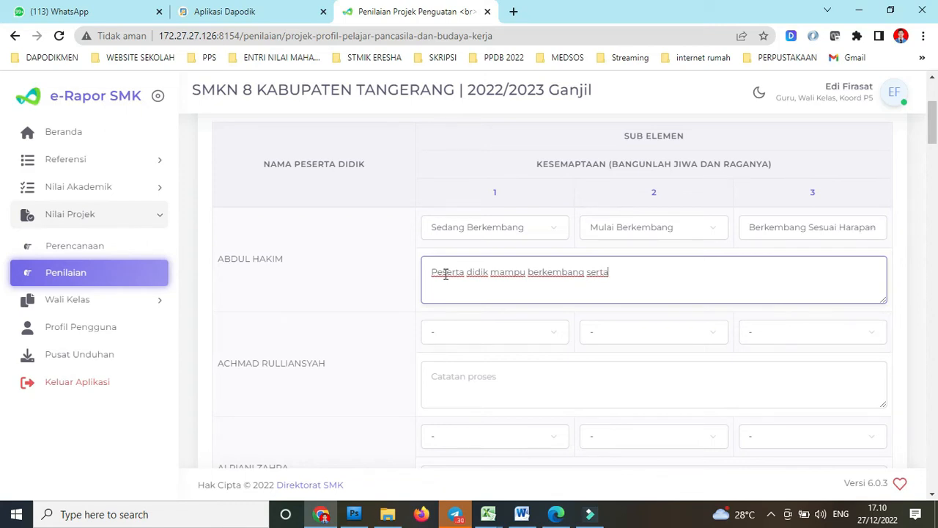
type(" berkembang")
type(" sesuai")
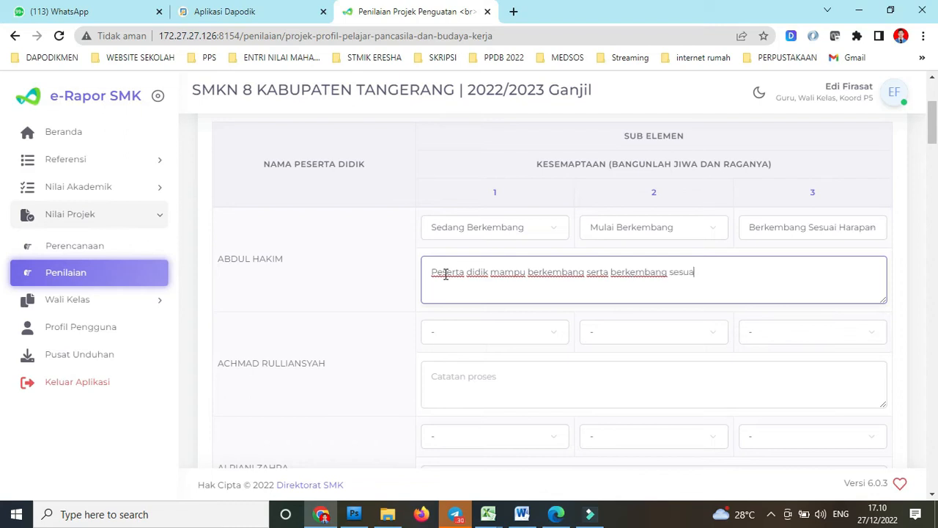
type(" harapan")
mouse_move(496, 200)
type("berkolaburasi")
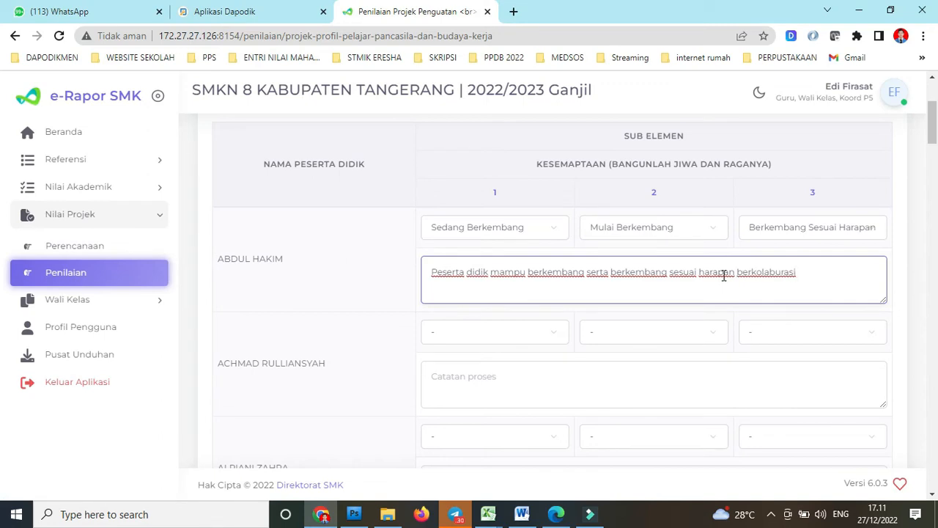
type("dalam tim")
Check the description of sub element 3 and continue the first student's note with "dan berbuat baik kepada orang lain tetapi".
mouse_move(812, 196)
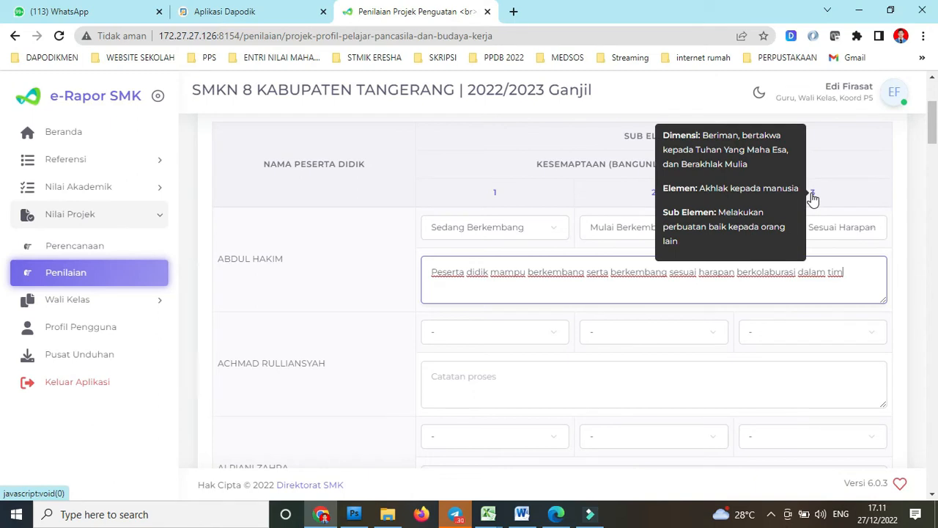
type("dan berbuat baik")
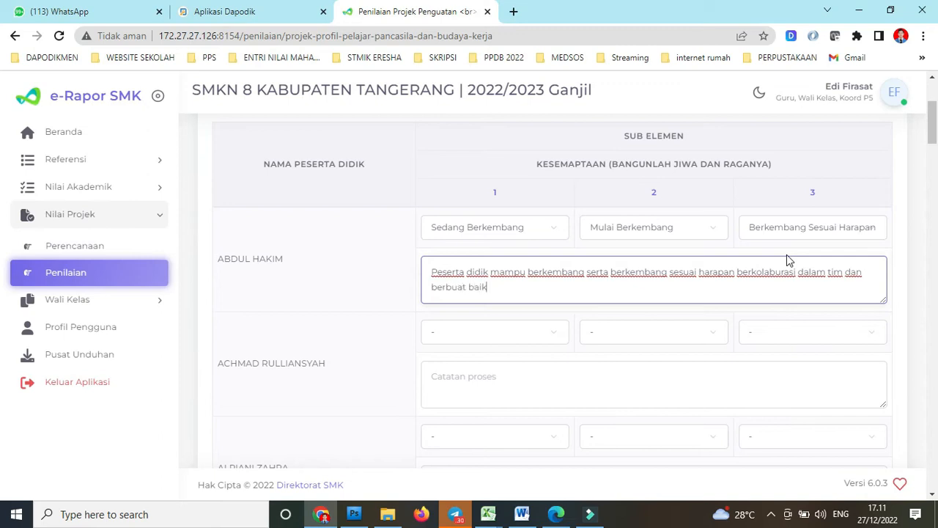
type(" kepada")
type("ora")
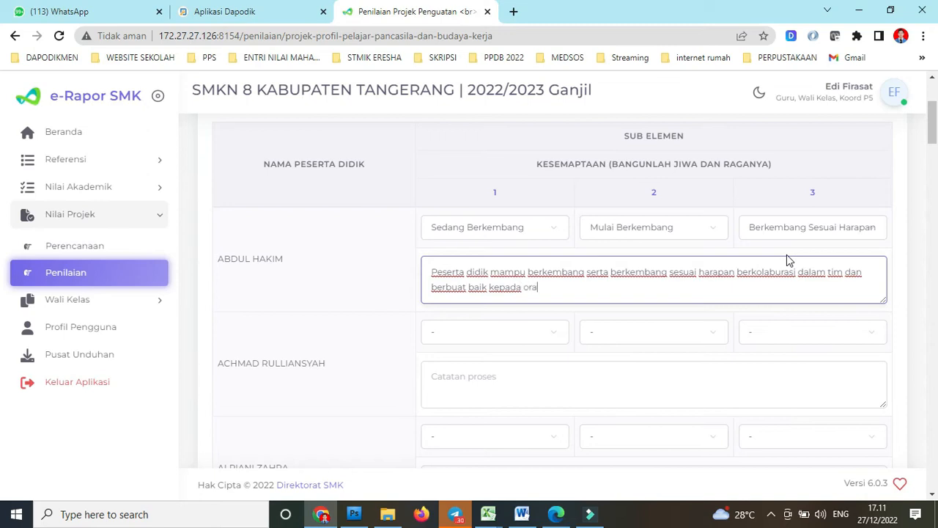
type("ng lain tetapi")
Check the description of sub element 2 and add "perlu adanya bimbingan dalam hal mengendalikan emosi" to the first student's note.
mouse_move(655, 198)
type("perlu")
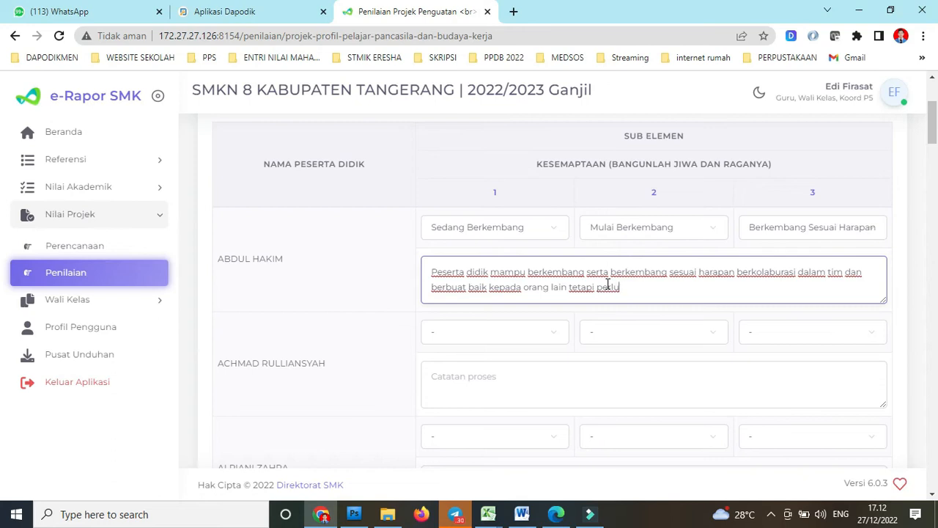
type("adanya bimbingan")
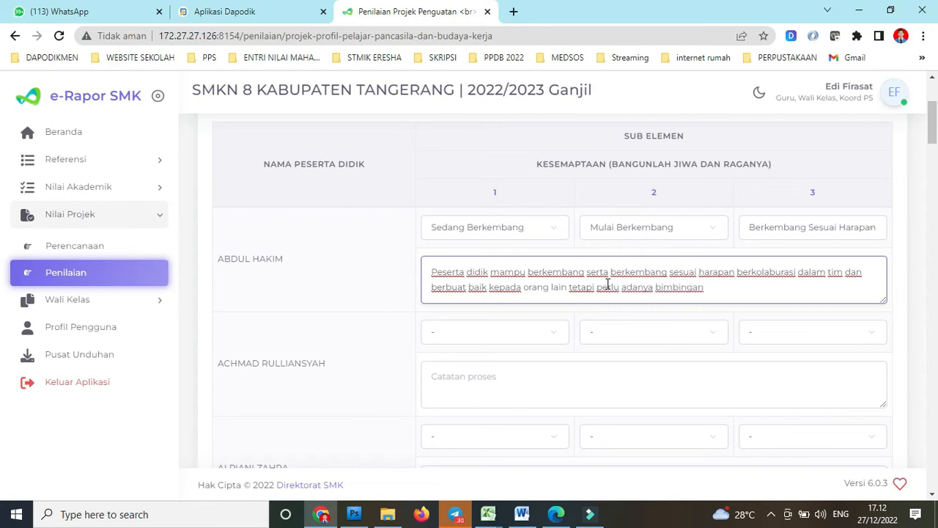
type(" dalam")
type("hal me")
type("nge")
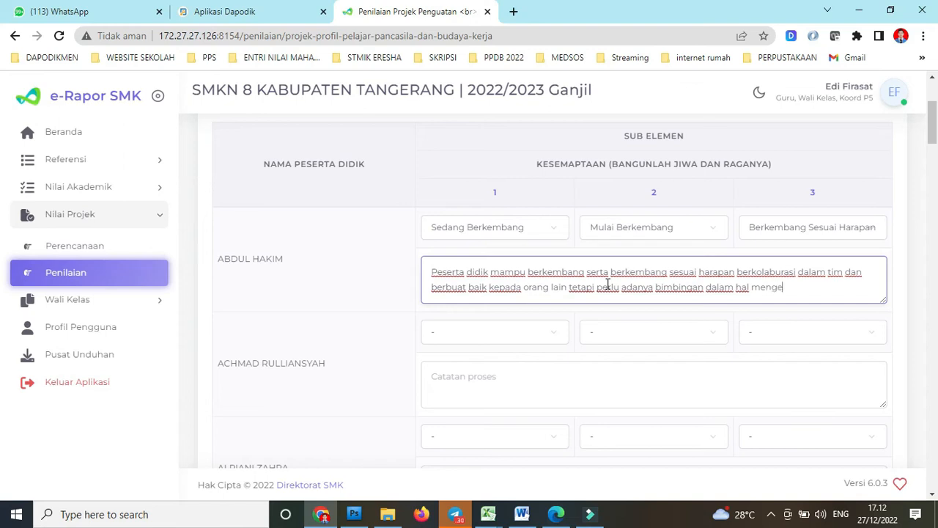
type("ndalikan emosi")
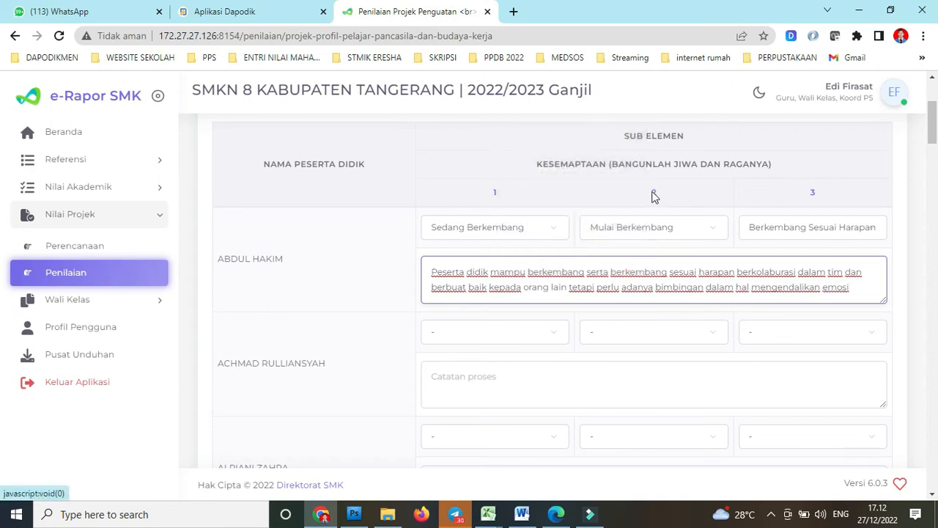
Finish the first student's process note with "pada konteks belajar, relasi dan pekerjaan", following the wording of sub element 2.
mouse_move(654, 195)
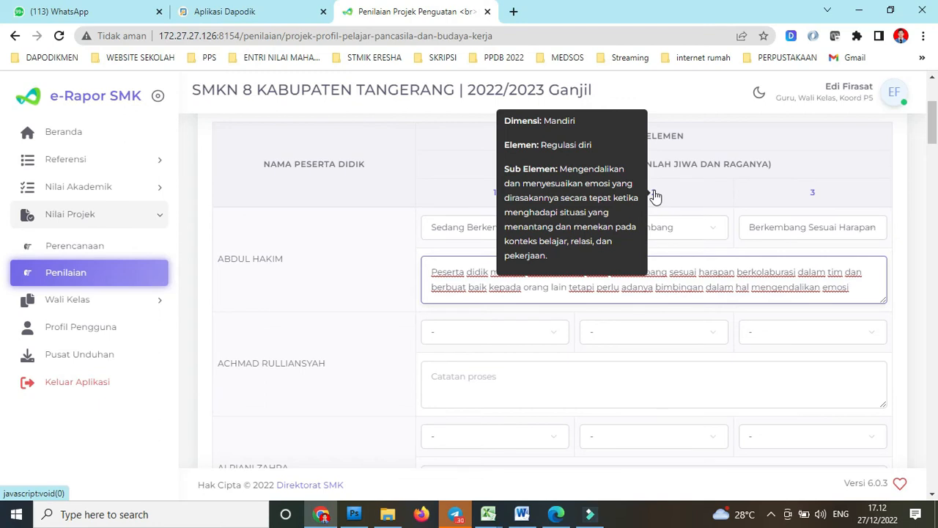
type("pada ko")
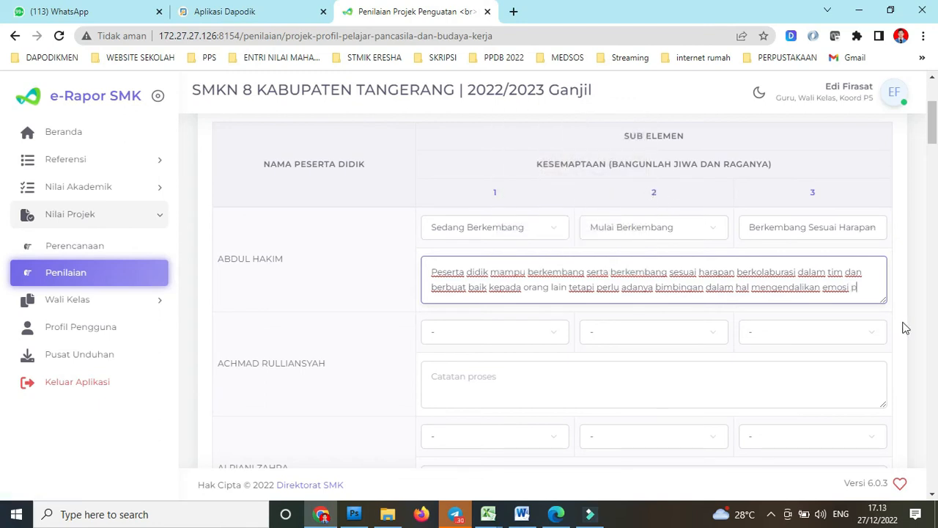
type("nt")
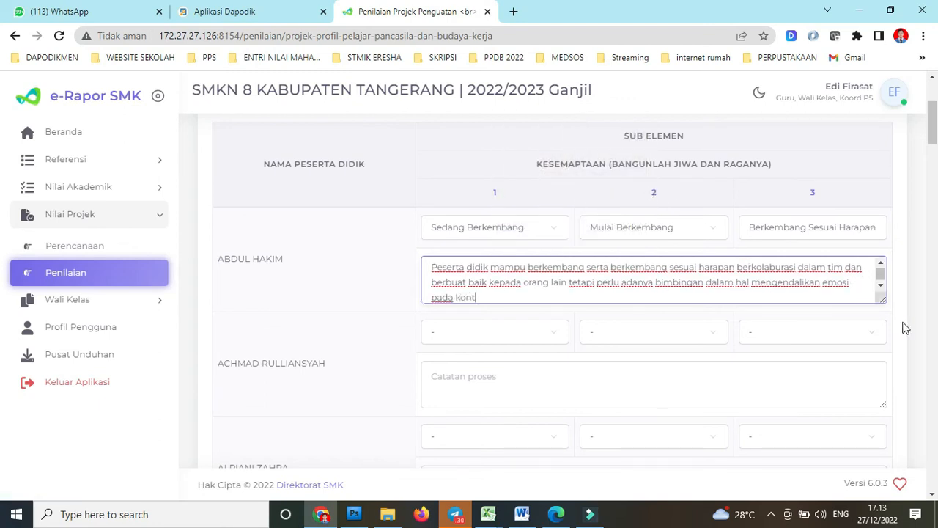
type("eks belajar, relasi")
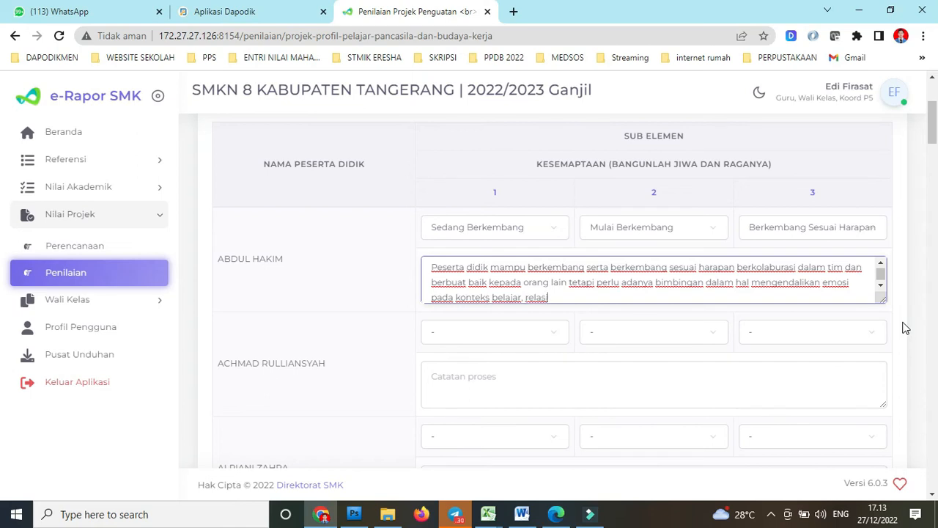
type(" dan bekerja")
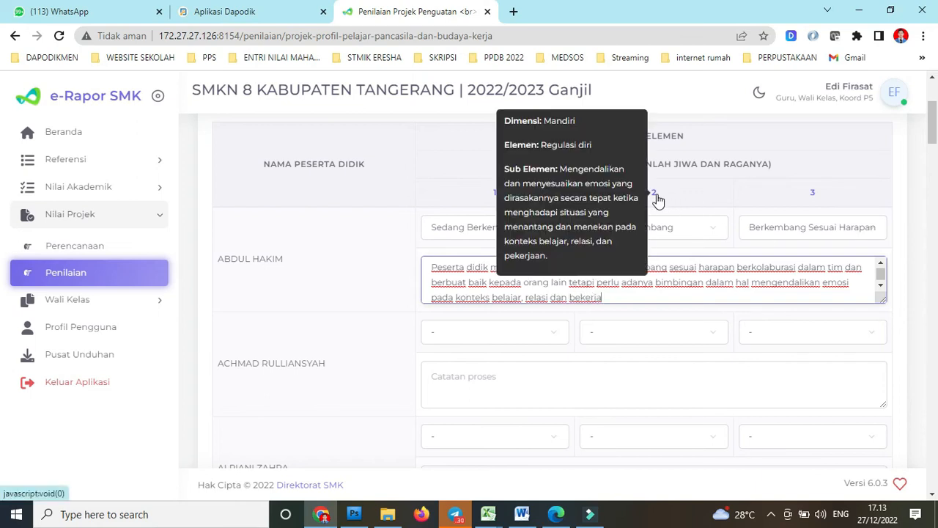
key("BackSpace")
key("BackSpace")
key("BackSpace")
key("BackSpace")
key("BackSpace")
key("BackSpace")
key("BackSpace")
type("pekerjaan")
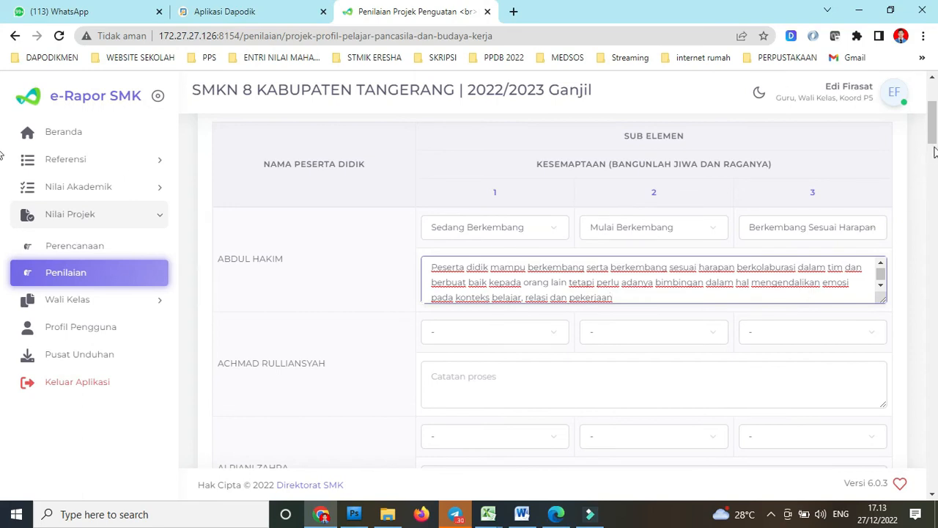
Review the first student's ratings and note, and save the project assessment for the study group.
scroll(933, 142, "down", 1)
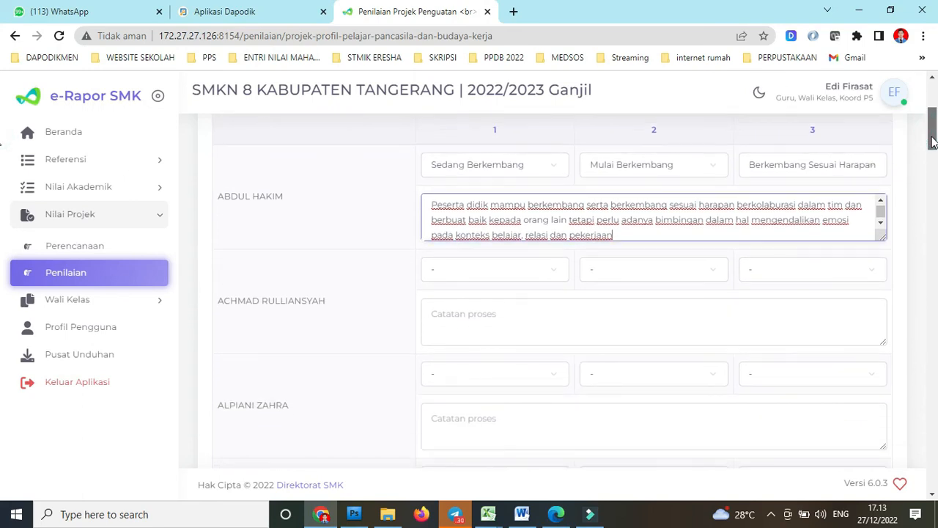
scroll(933, 141, "up", 1)
scroll(932, 141, "up", 1)
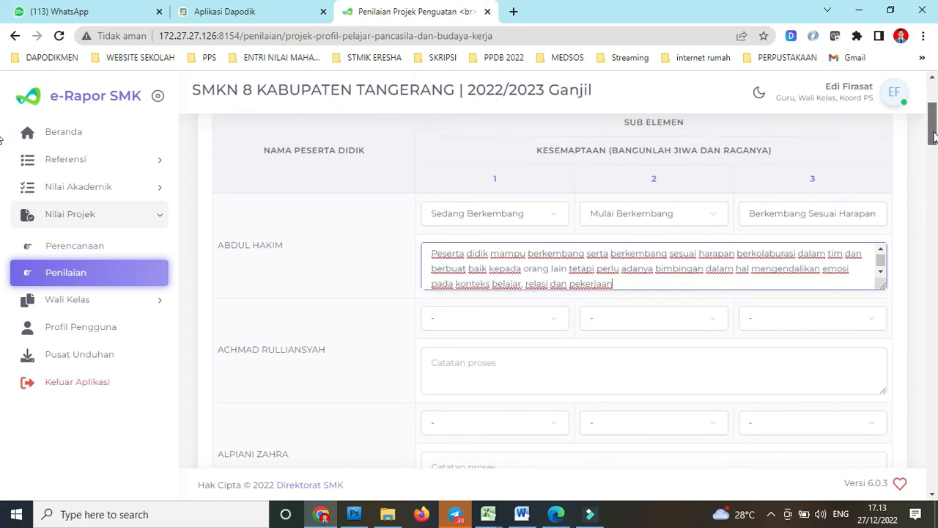
scroll(933, 137, "up", 1)
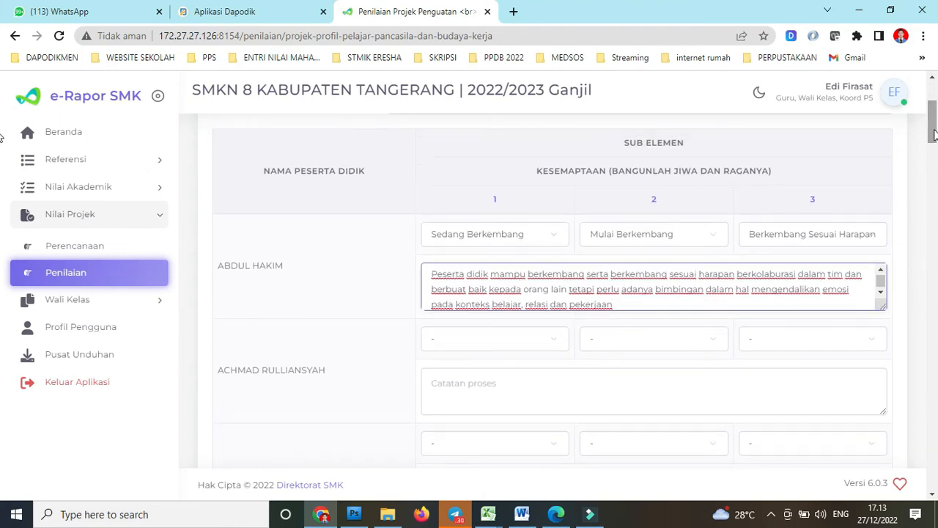
left_click_drag(934, 134, 934, 139)
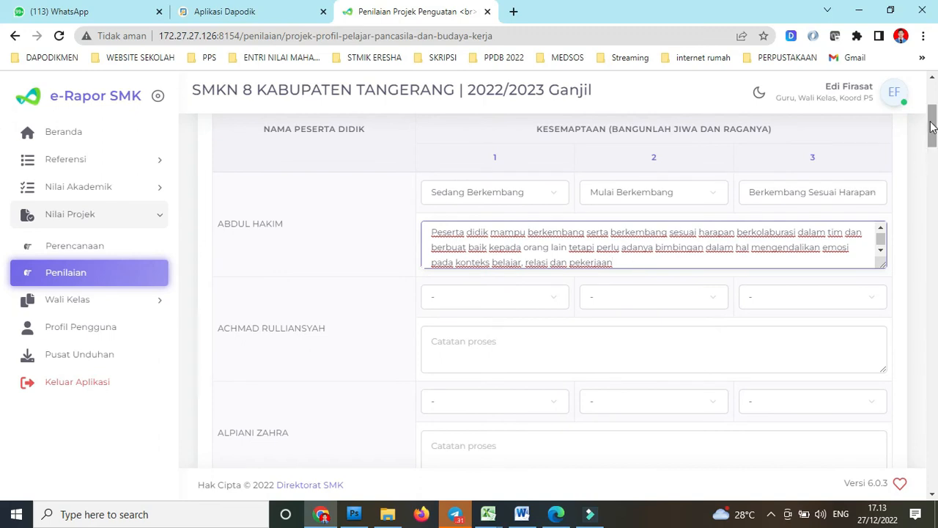
scroll(932, 127, "down", 3)
scroll(932, 129, "up", 2)
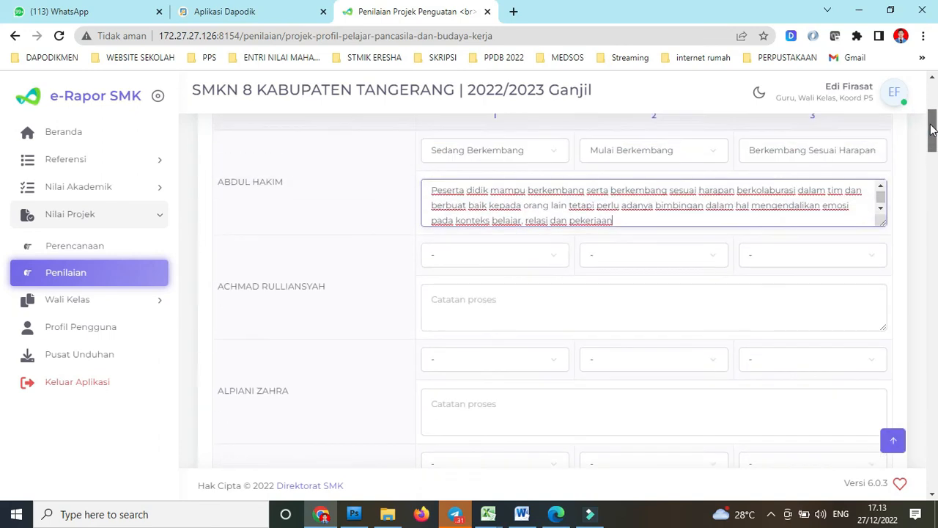
scroll(933, 127, "up", 1)
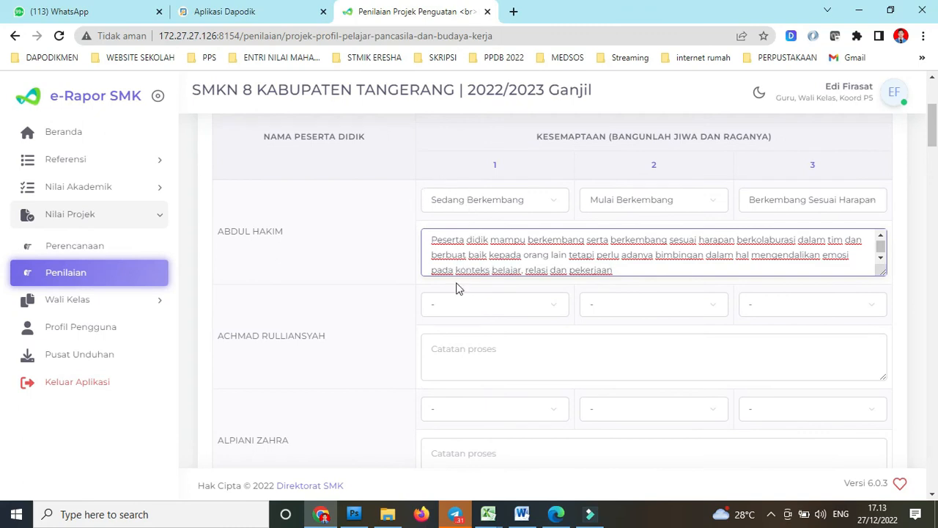
left_click_drag(932, 126, 932, 476)
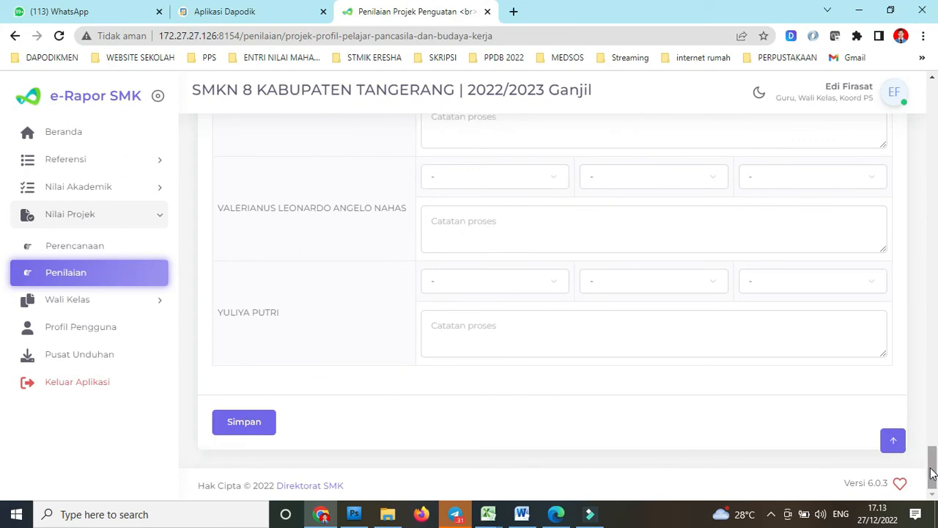
left_click(244, 422)
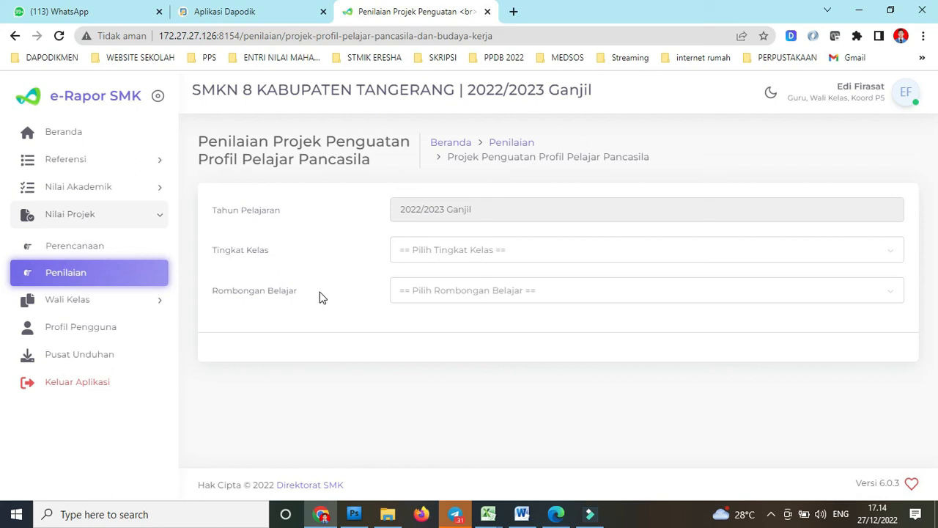
Load the project assessment for Kelas 10, study group 10 TKJT 2, and check the saved ratings and process note.
left_click(436, 255)
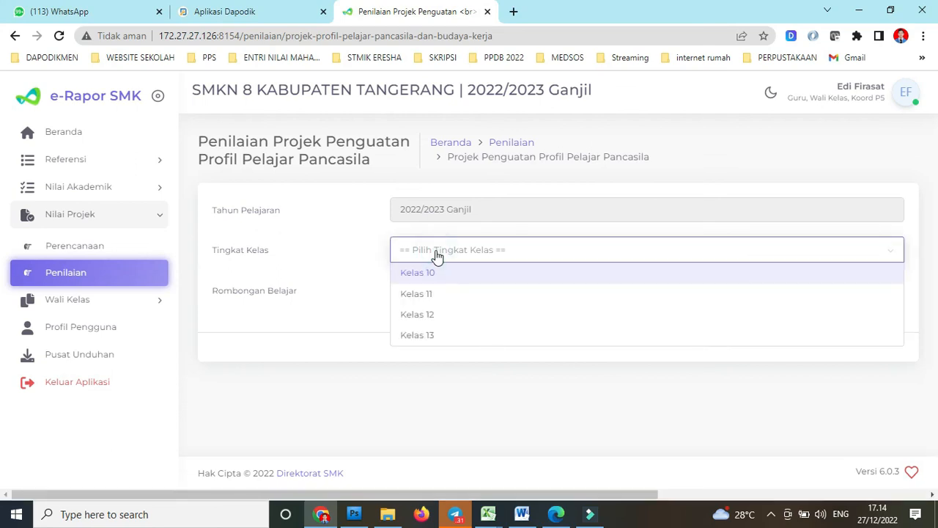
left_click(425, 272)
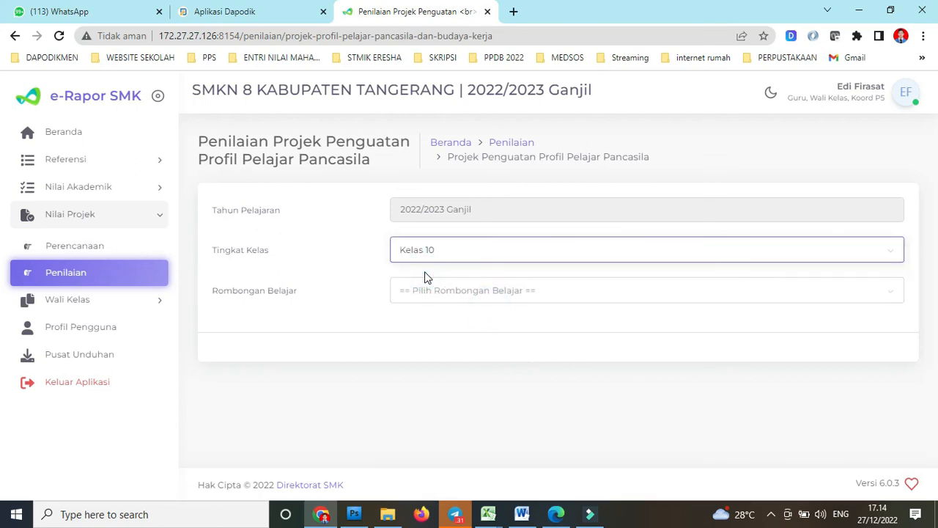
left_click(435, 304)
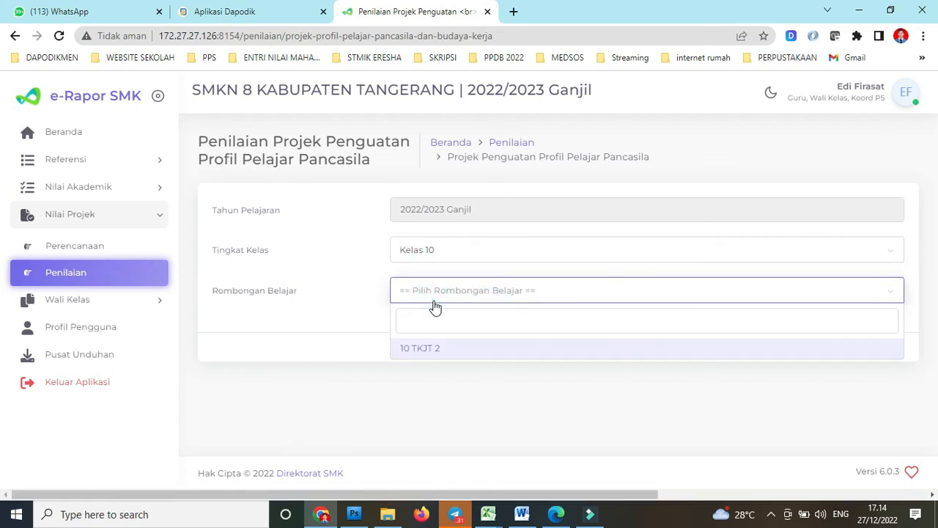
left_click(425, 353)
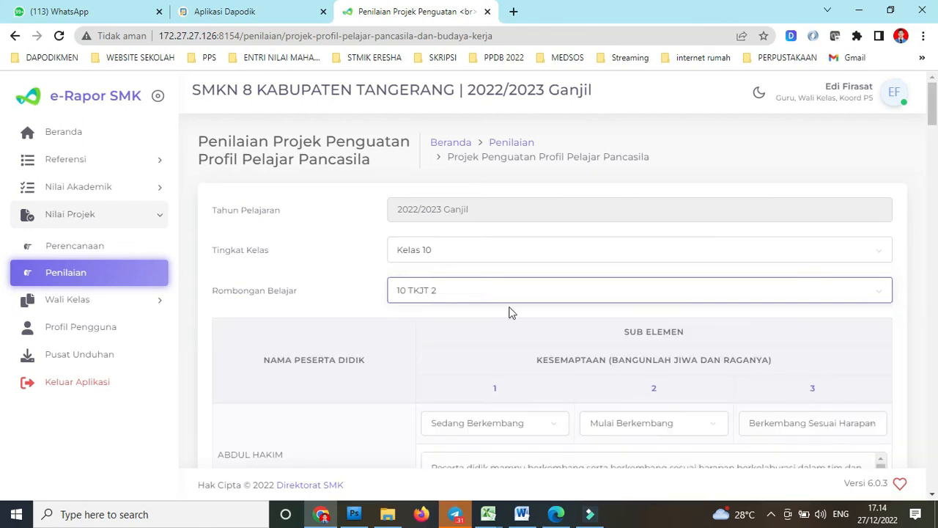
mouse_move(933, 110)
left_mouse_down()
mouse_move(932, 131)
mouse_move(934, 106)
left_mouse_up()
Return to the Beranda page and look over the subjects taught in 2022/2023 Ganjil.
left_click(67, 133)
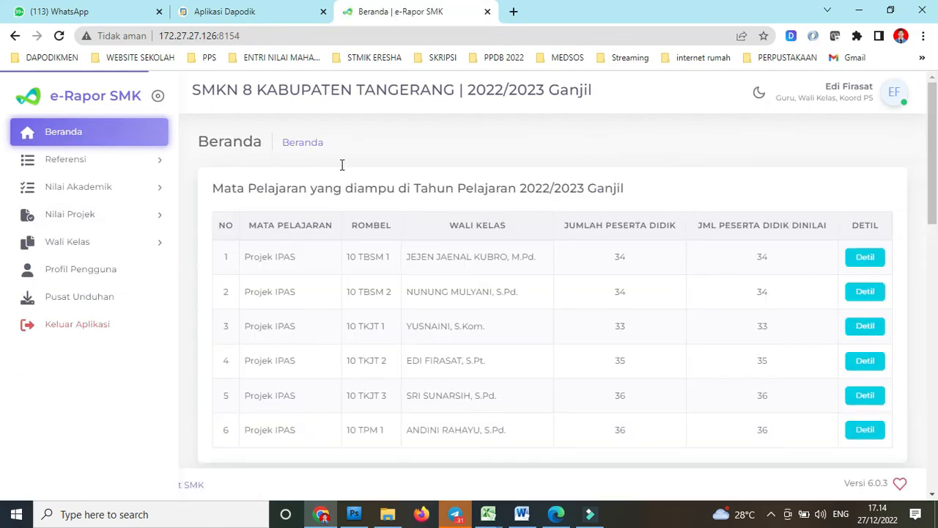
left_click_drag(936, 157, 936, 125)
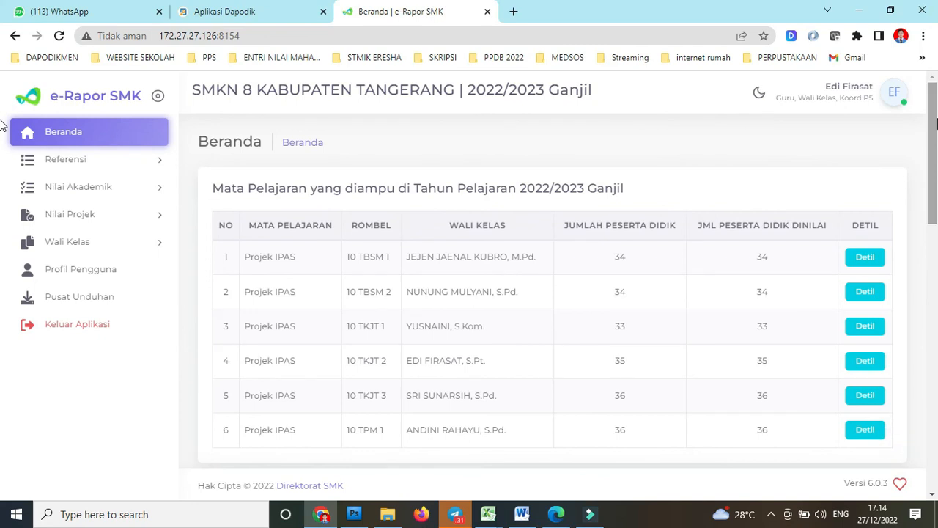